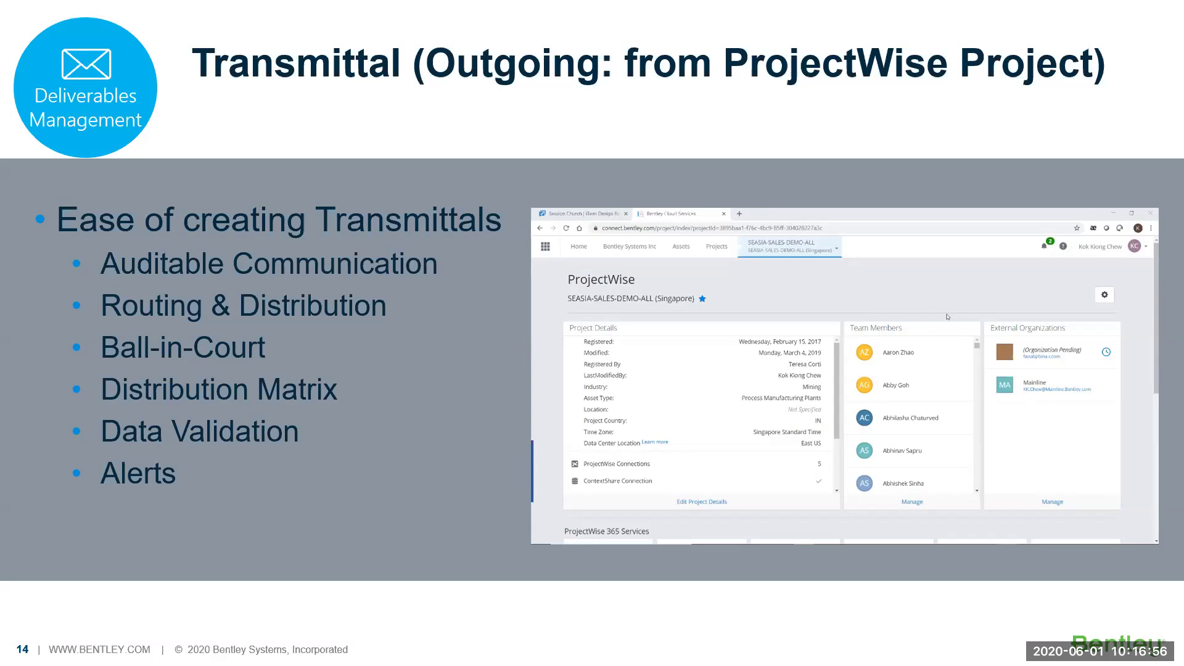
- From the SEASIA-SALES-DEMO-ALL Deliverables Management page, create a new blank transmittal draft
{"action": "key", "text": "Right"}
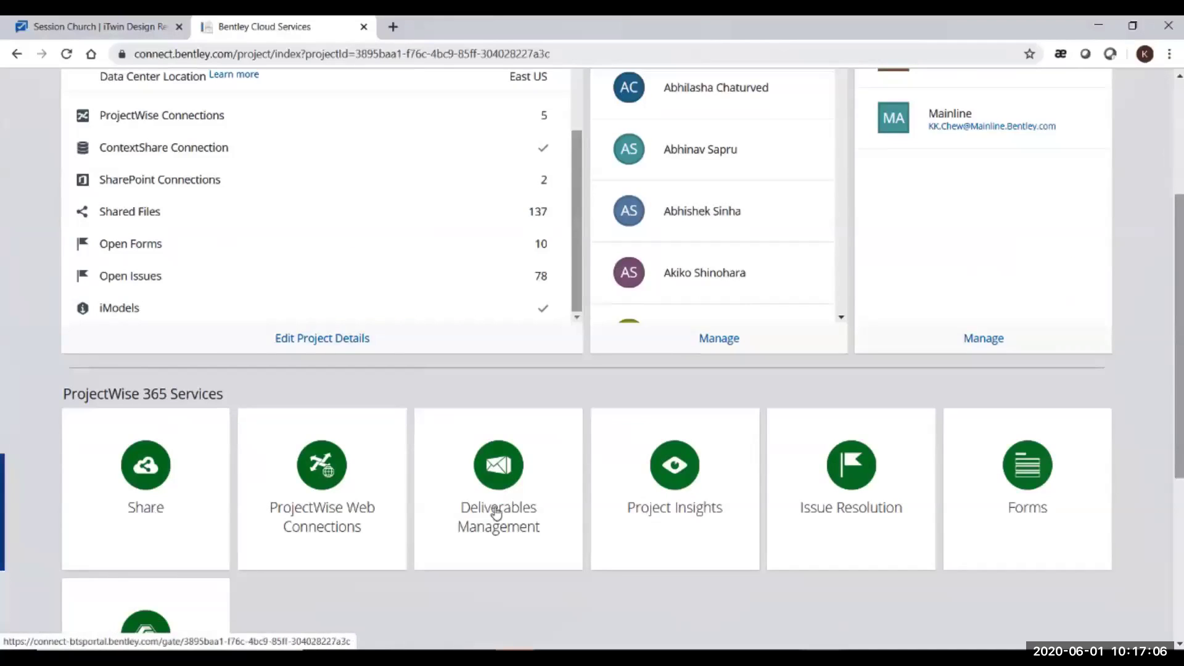
{"action": "left_click", "coordinate": [496, 481]}
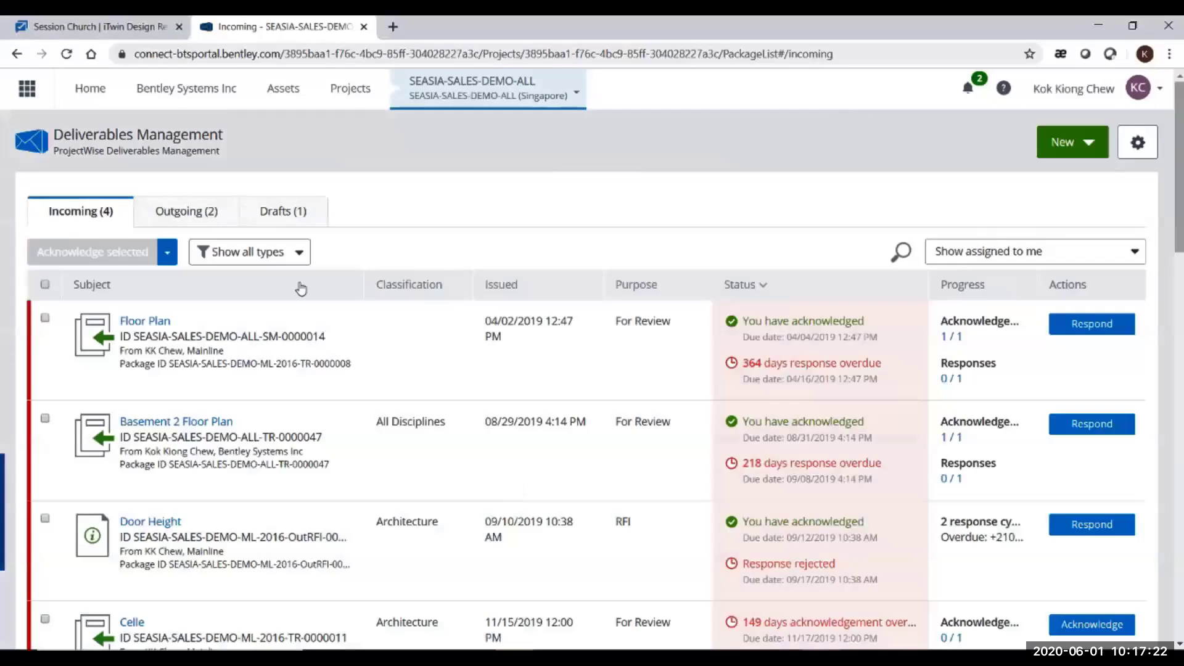
{"action": "left_click", "coordinate": [1088, 145]}
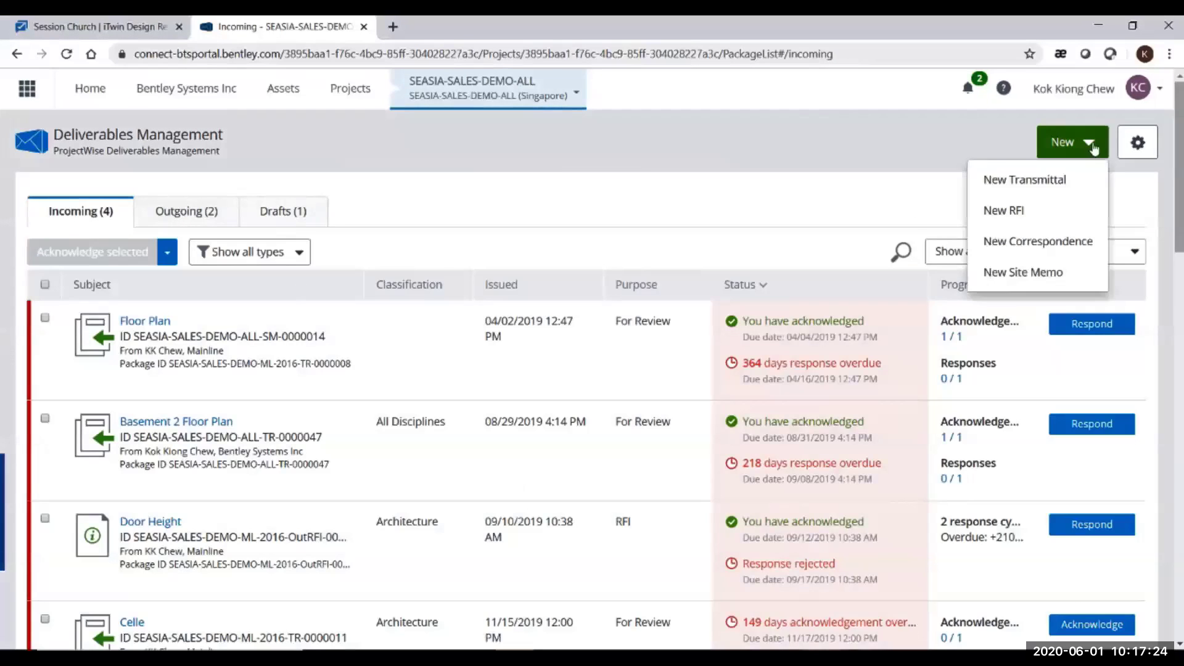
{"action": "left_click", "coordinate": [1080, 178]}
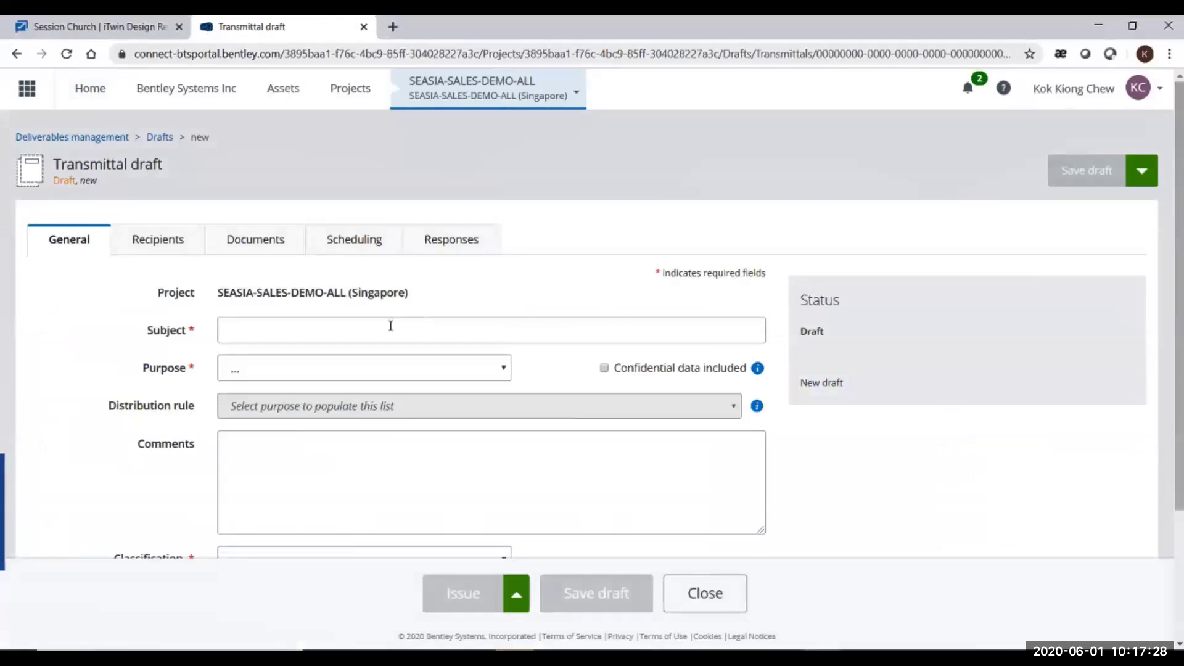
- Upload ALO_3_00_ALO-3-0123_C_C_-PLAN-000-14.pdf from the Test Files folder into the draft's Documents
{"action": "left_click", "coordinate": [250, 245]}
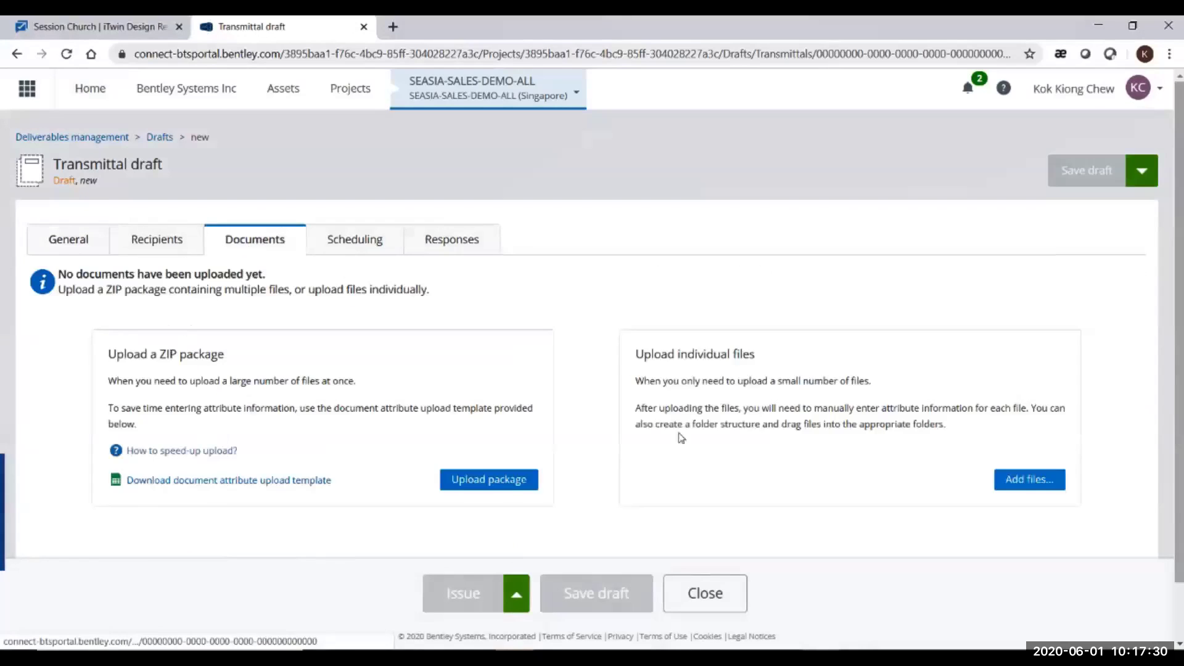
{"action": "left_click", "coordinate": [1009, 480]}
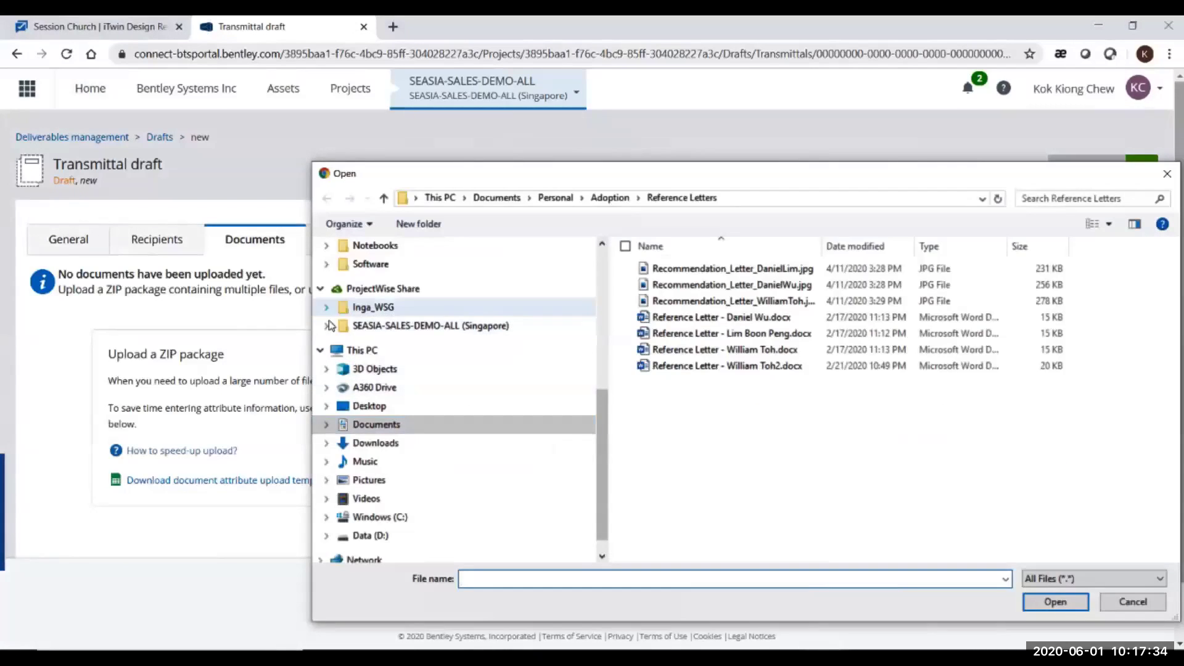
{"action": "left_click", "coordinate": [328, 325]}
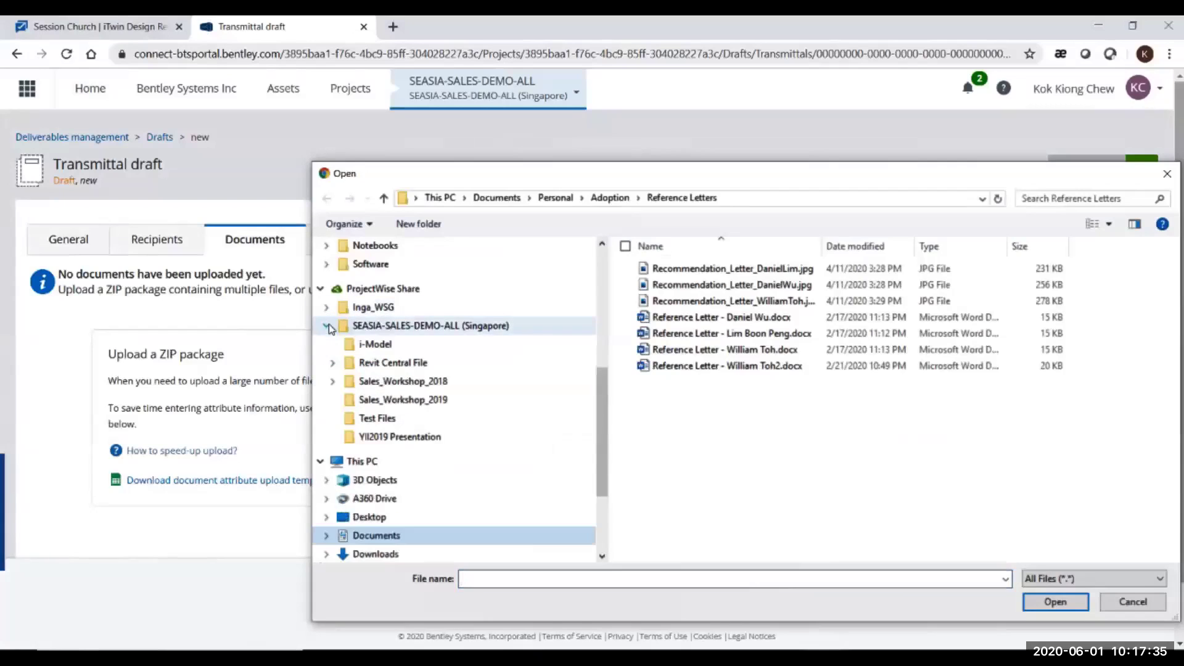
{"action": "left_click", "coordinate": [378, 418]}
{"action": "scroll", "coordinate": [729, 483], "scroll_direction": "down", "scroll_amount": 3}
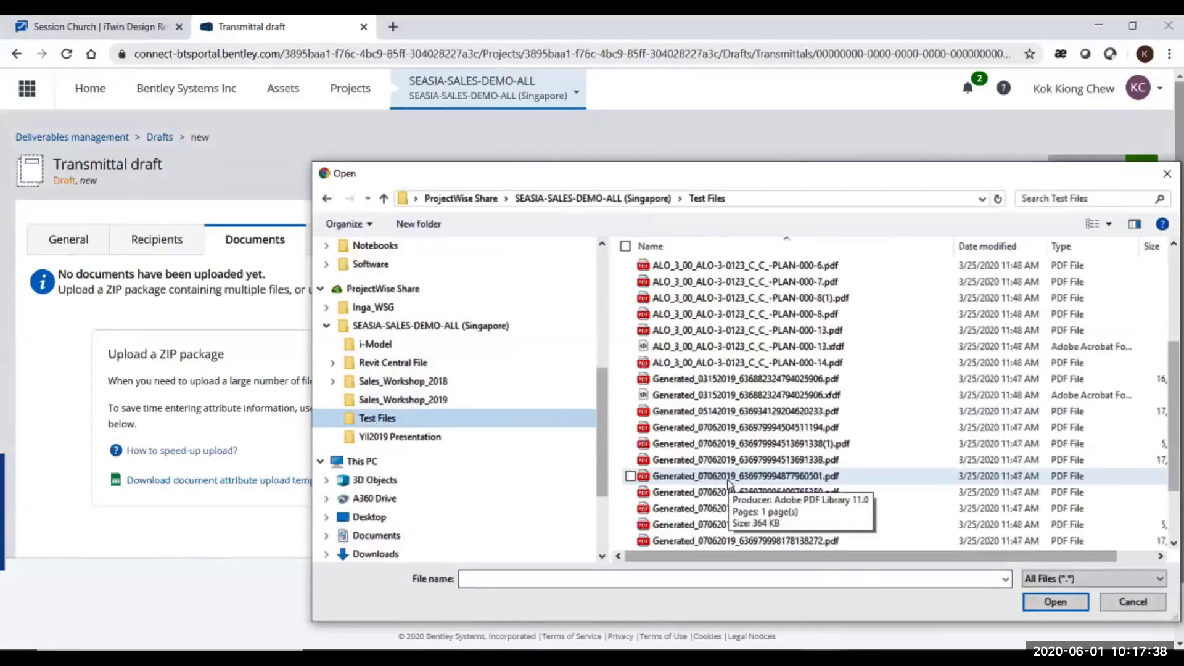
{"action": "scroll", "coordinate": [729, 484], "scroll_direction": "down", "scroll_amount": 2}
{"action": "scroll", "coordinate": [737, 444], "scroll_direction": "up", "scroll_amount": 3}
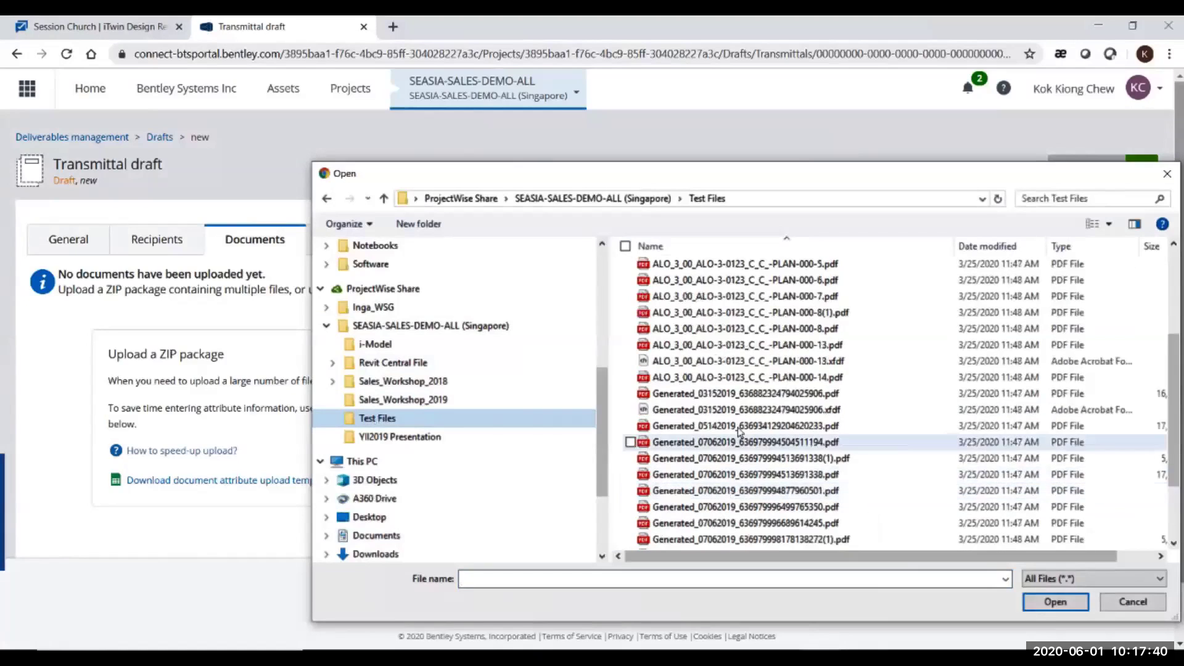
{"action": "left_click", "coordinate": [740, 377]}
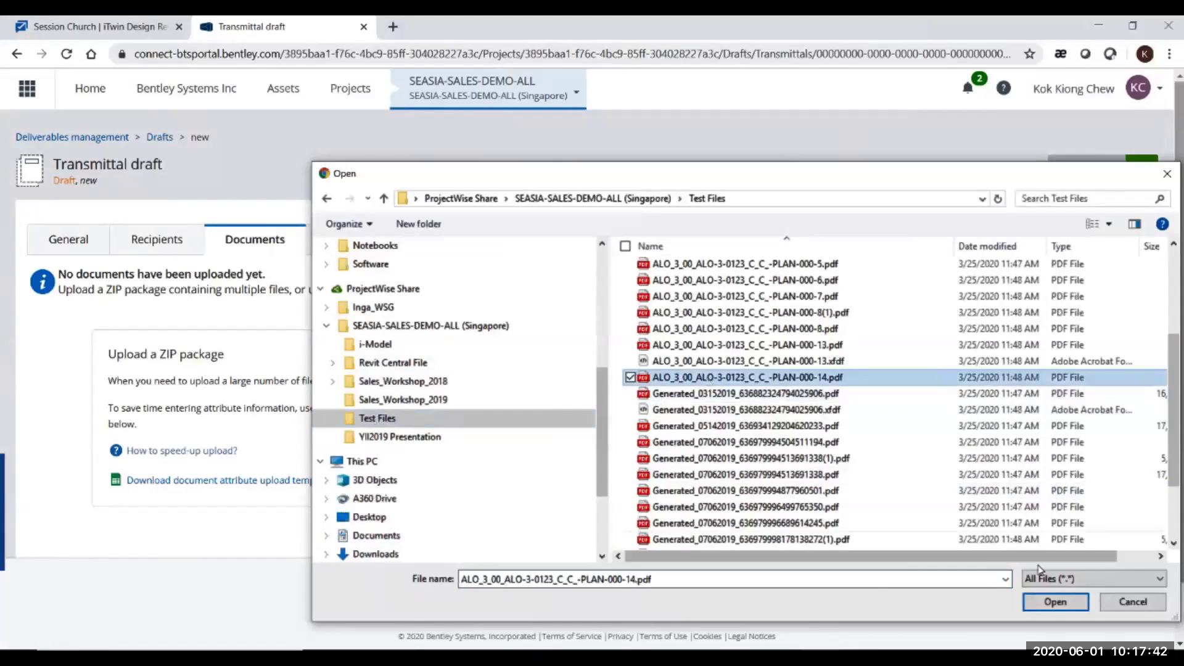
{"action": "left_click", "coordinate": [1041, 603]}
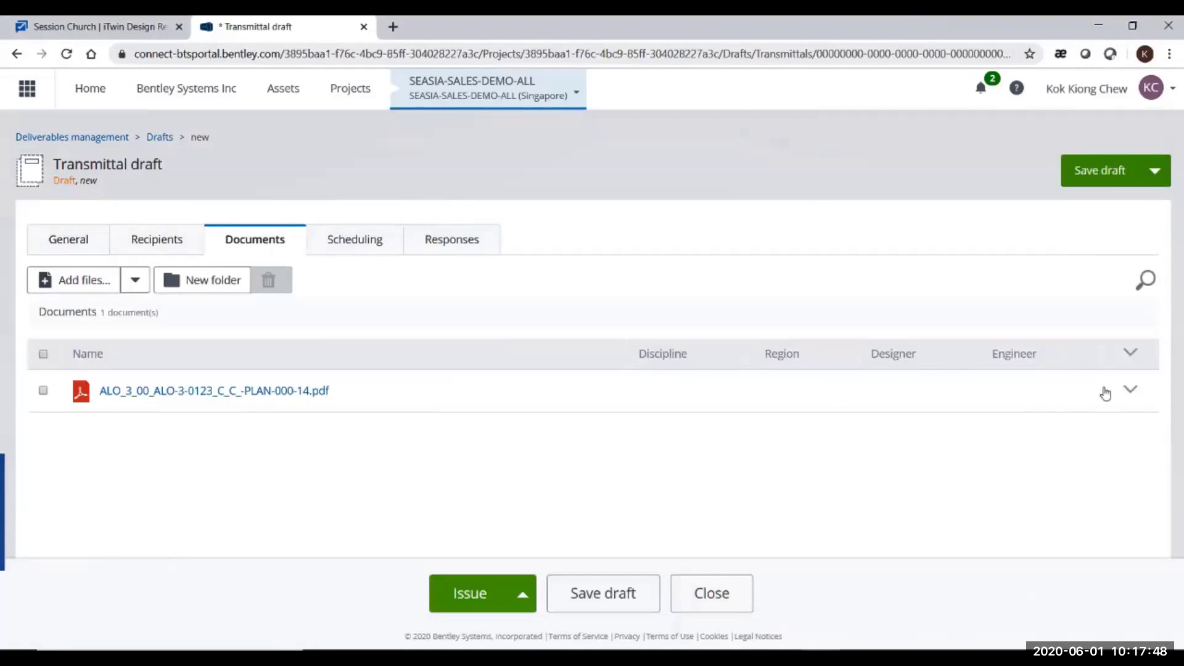
- Set the plan PDF's Discipline to Architectural, Region to Singapore and Designer to Designer-1
{"action": "left_click", "coordinate": [1129, 389]}
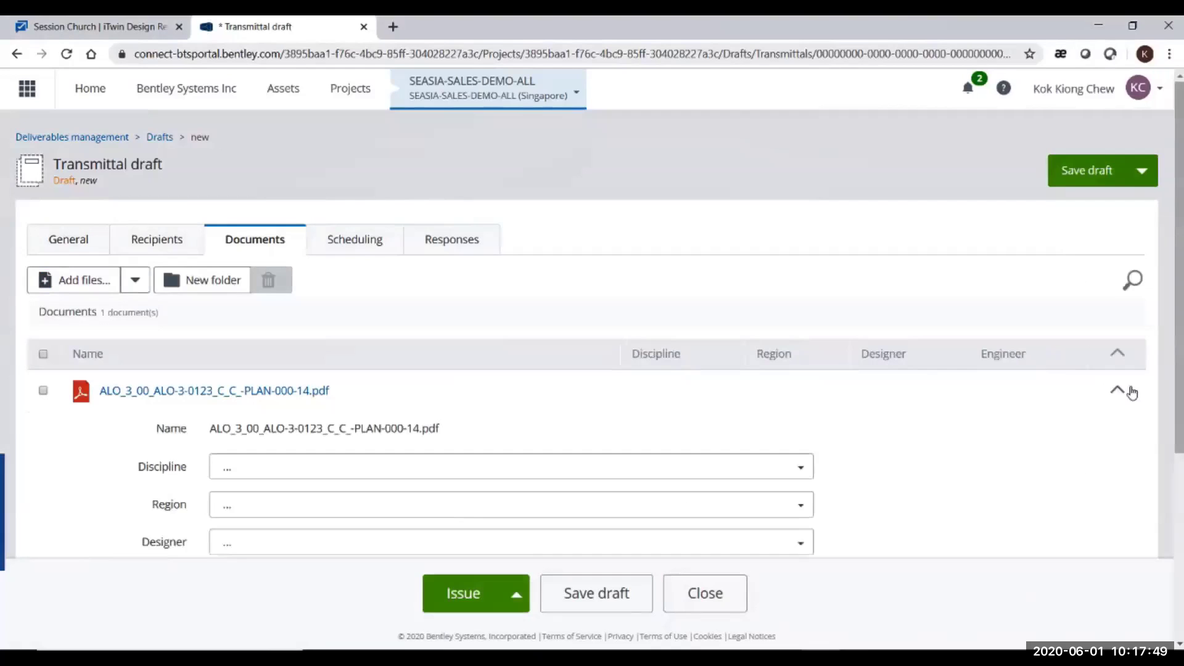
{"action": "left_click", "coordinate": [539, 467]}
{"action": "left_click", "coordinate": [478, 515]}
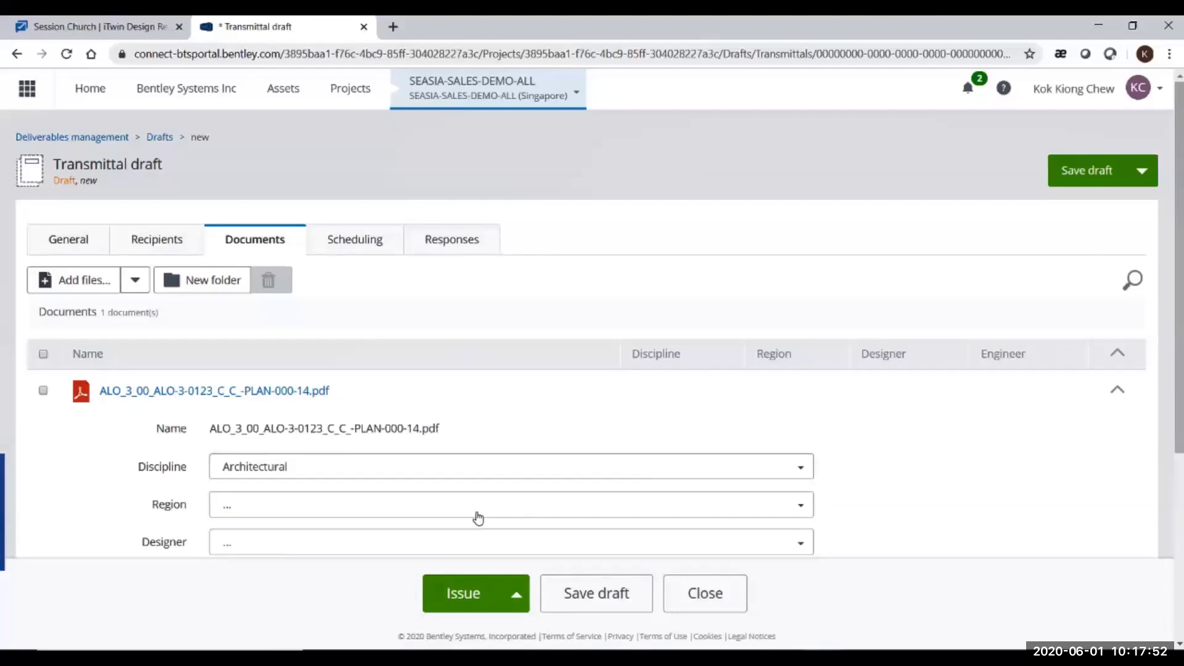
{"action": "left_click", "coordinate": [401, 502]}
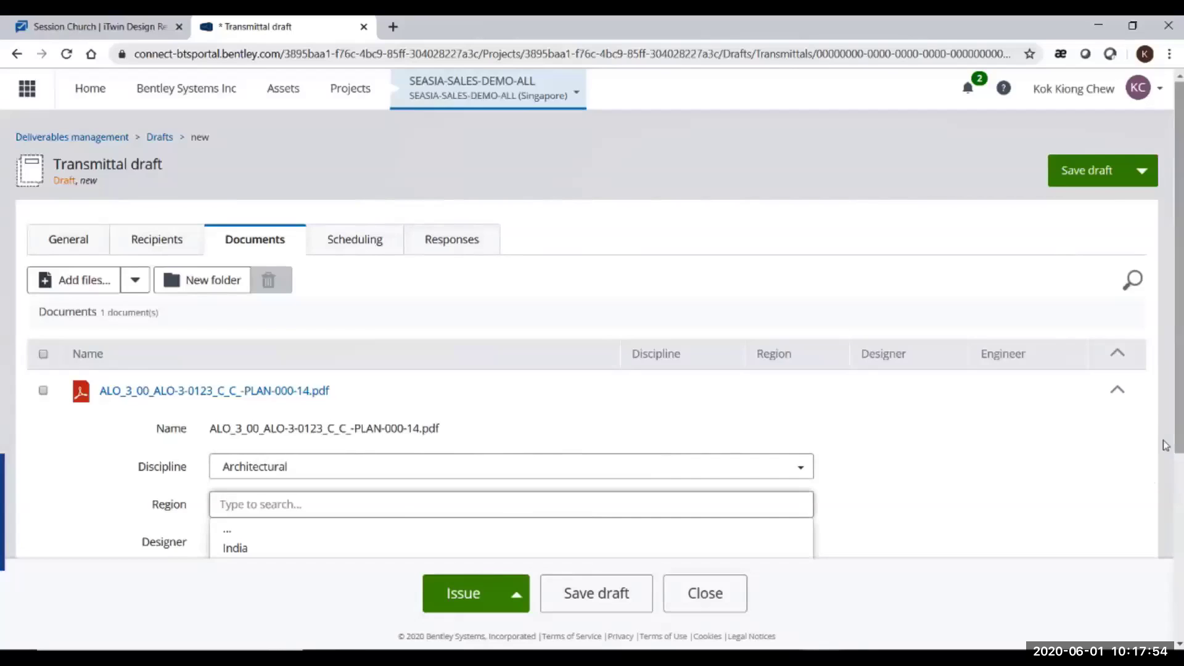
{"action": "scroll", "coordinate": [1165, 445], "scroll_direction": "down", "scroll_amount": 3}
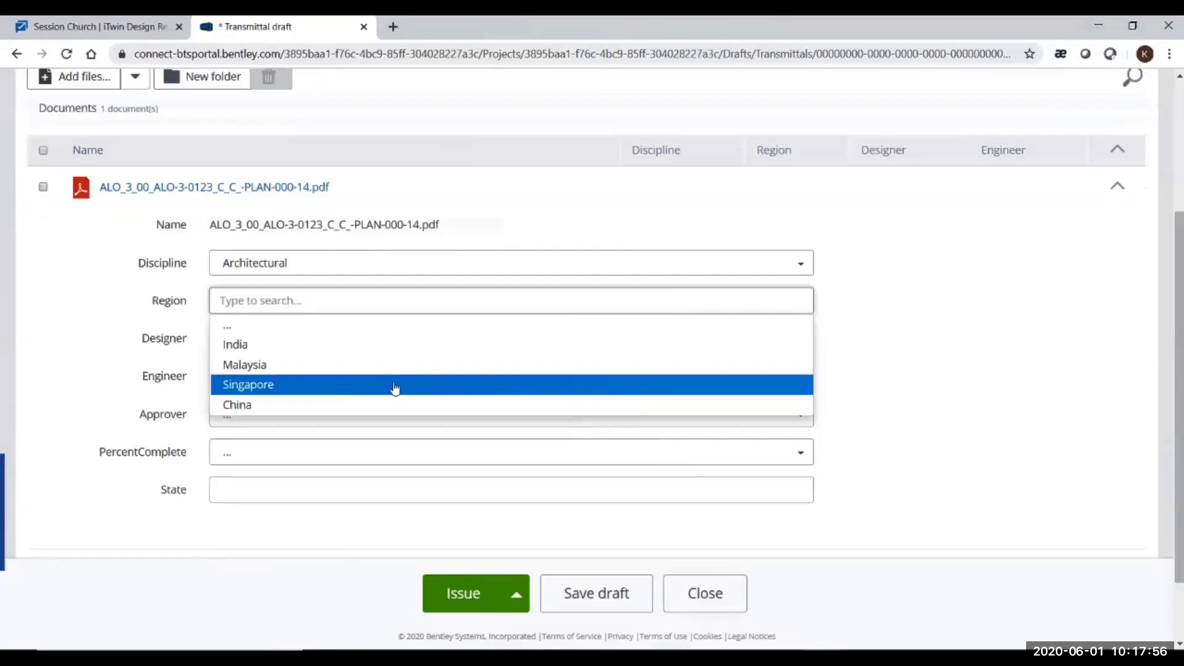
{"action": "left_click", "coordinate": [373, 384]}
{"action": "left_click", "coordinate": [328, 340]}
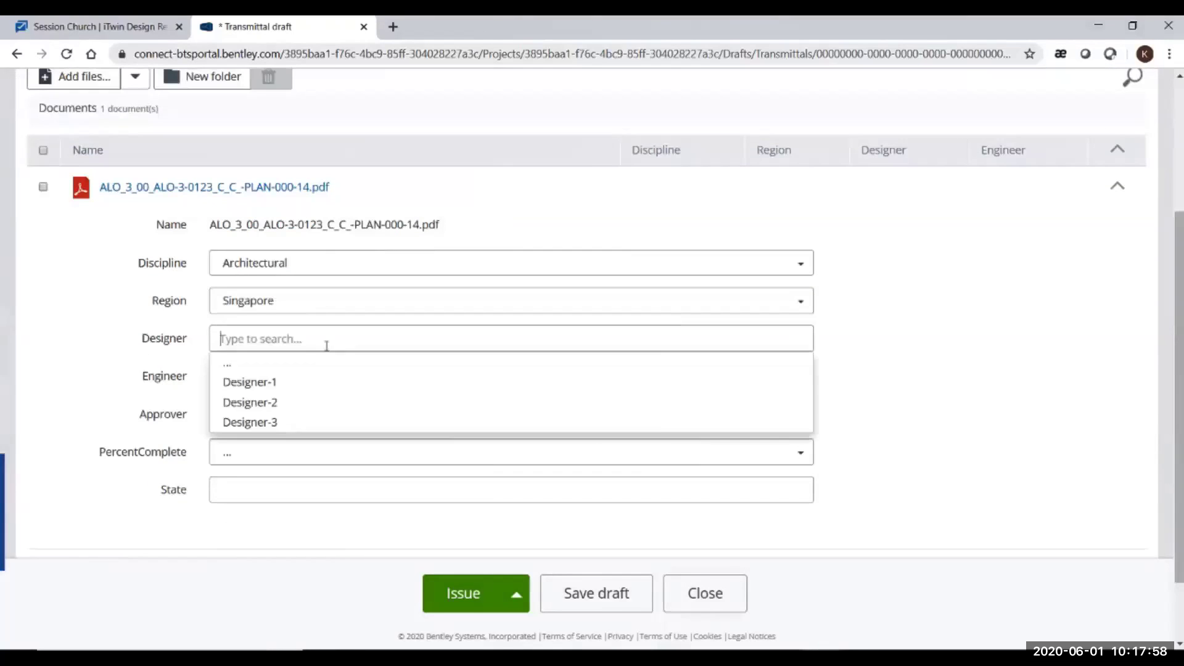
{"action": "left_click", "coordinate": [296, 383]}
- Set Engineer to Enginner-1, Approver to Approver-1, PercentComplete to 30% and State to IFA
{"action": "left_click", "coordinate": [286, 378]}
{"action": "left_click", "coordinate": [272, 421]}
{"action": "left_click", "coordinate": [268, 426]}
{"action": "left_click", "coordinate": [265, 457]}
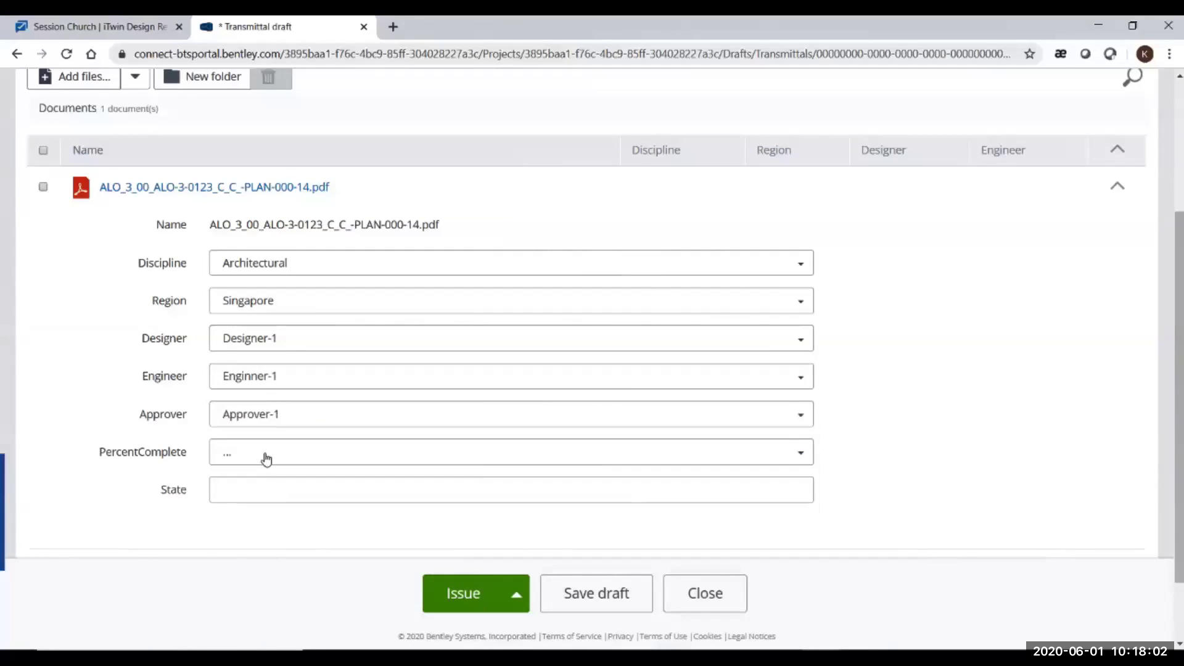
{"action": "left_click", "coordinate": [266, 459]}
{"action": "left_click", "coordinate": [242, 515]}
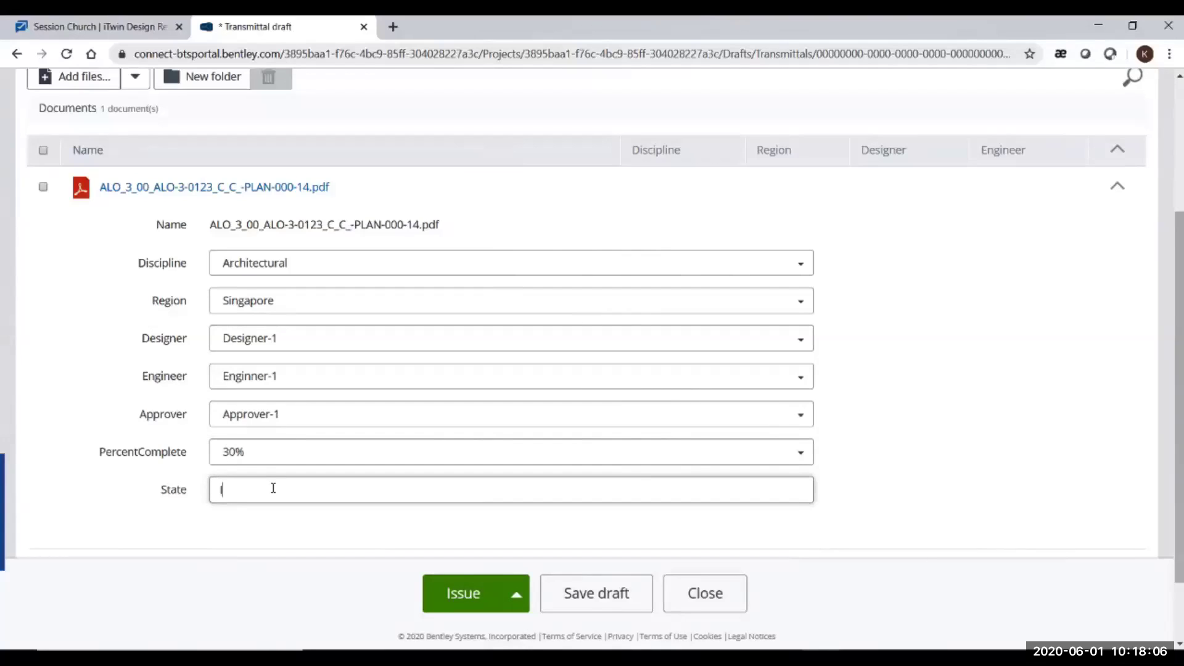
{"action": "type", "text": "IFA"}
{"action": "left_click", "coordinate": [108, 380]}
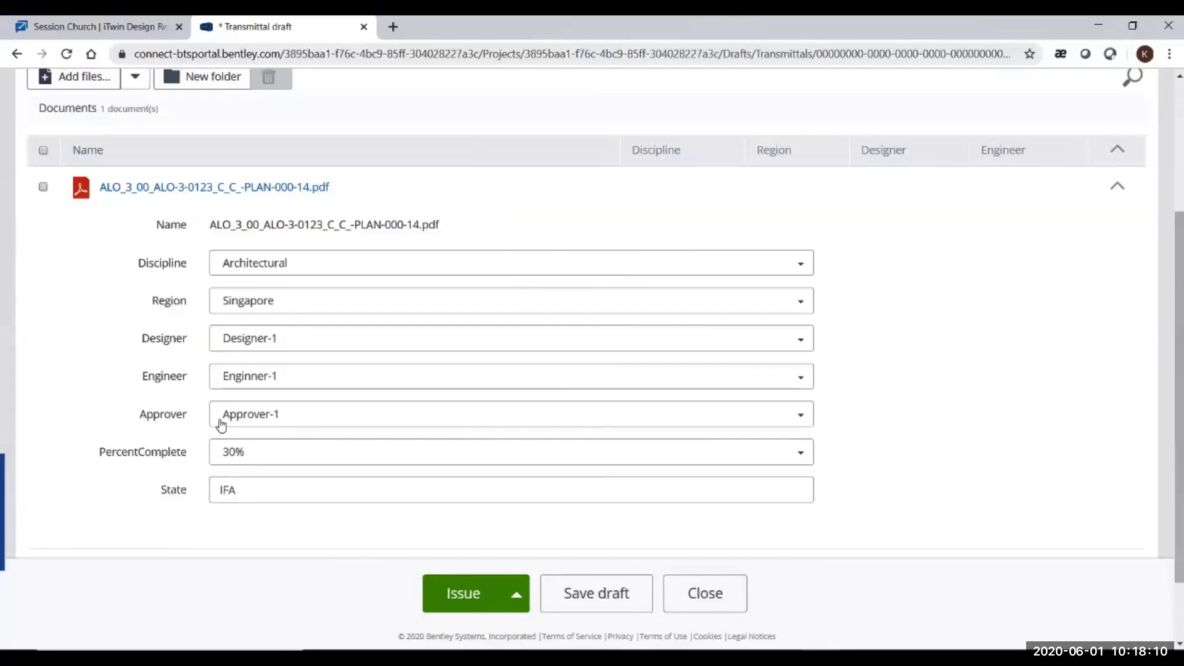
{"action": "scroll", "coordinate": [292, 416], "scroll_direction": "up", "scroll_amount": 1}
{"action": "scroll", "coordinate": [292, 416], "scroll_direction": "up", "scroll_amount": 3}
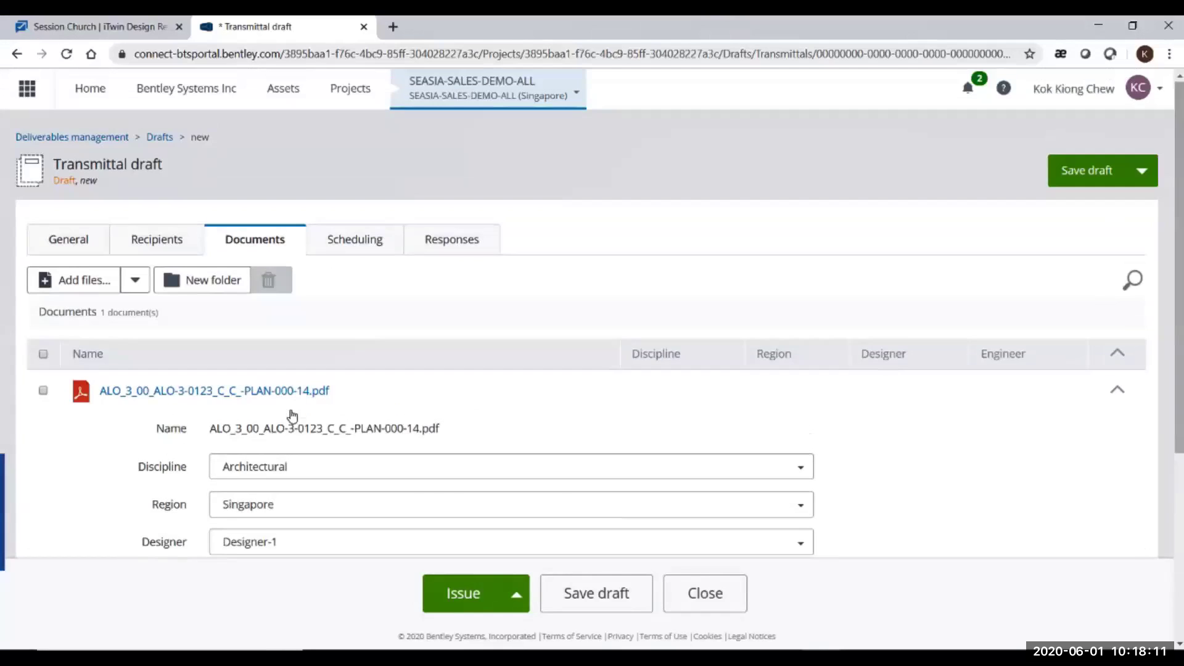
- Give the transmittal the subject 'Window Layout Drawing' and purpose For Approval
{"action": "left_click", "coordinate": [66, 244]}
{"action": "left_click", "coordinate": [234, 328]}
{"action": "type", "text": "Window Layout Drawing"}
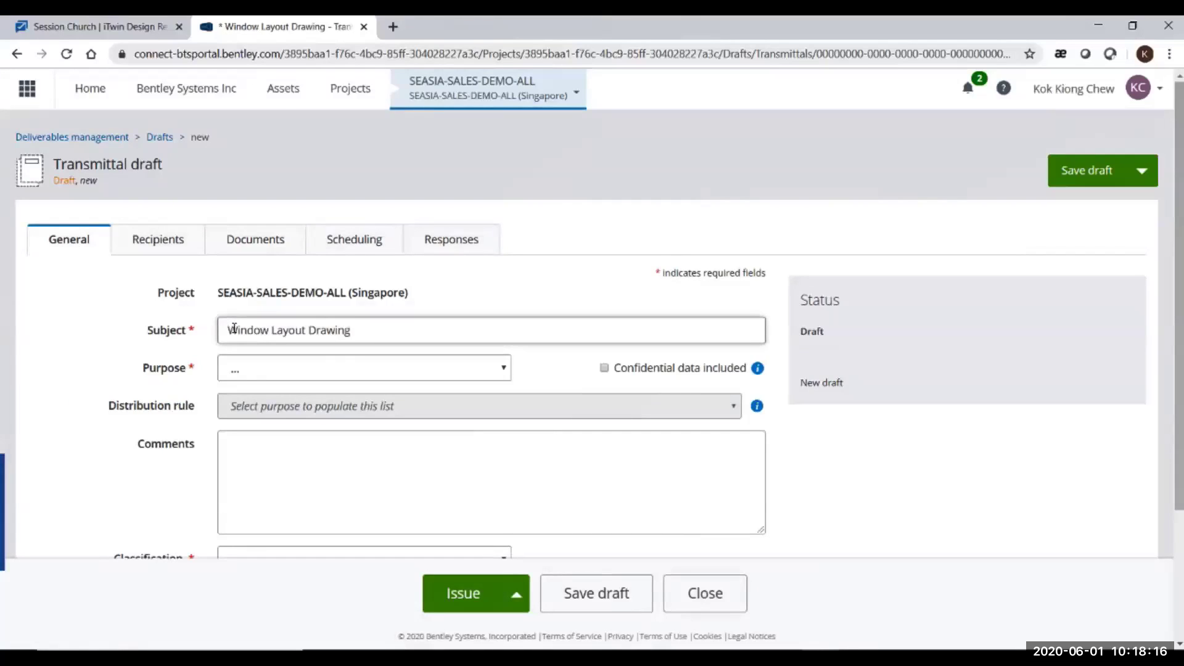
{"action": "left_click", "coordinate": [349, 369]}
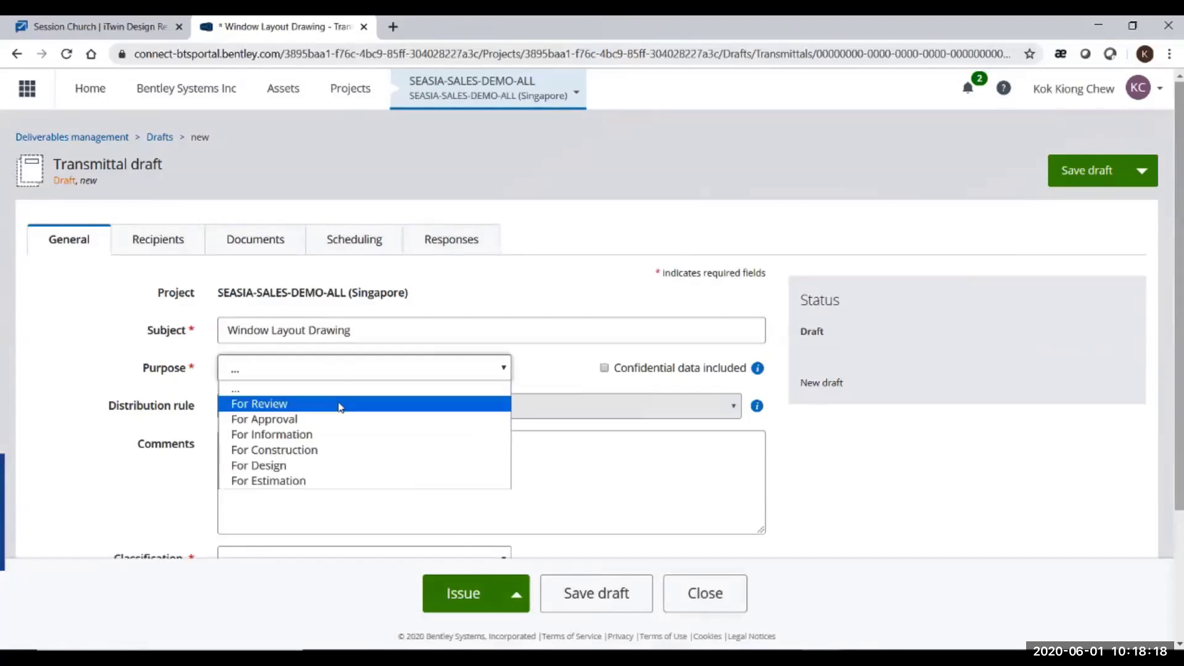
{"action": "left_click", "coordinate": [336, 421]}
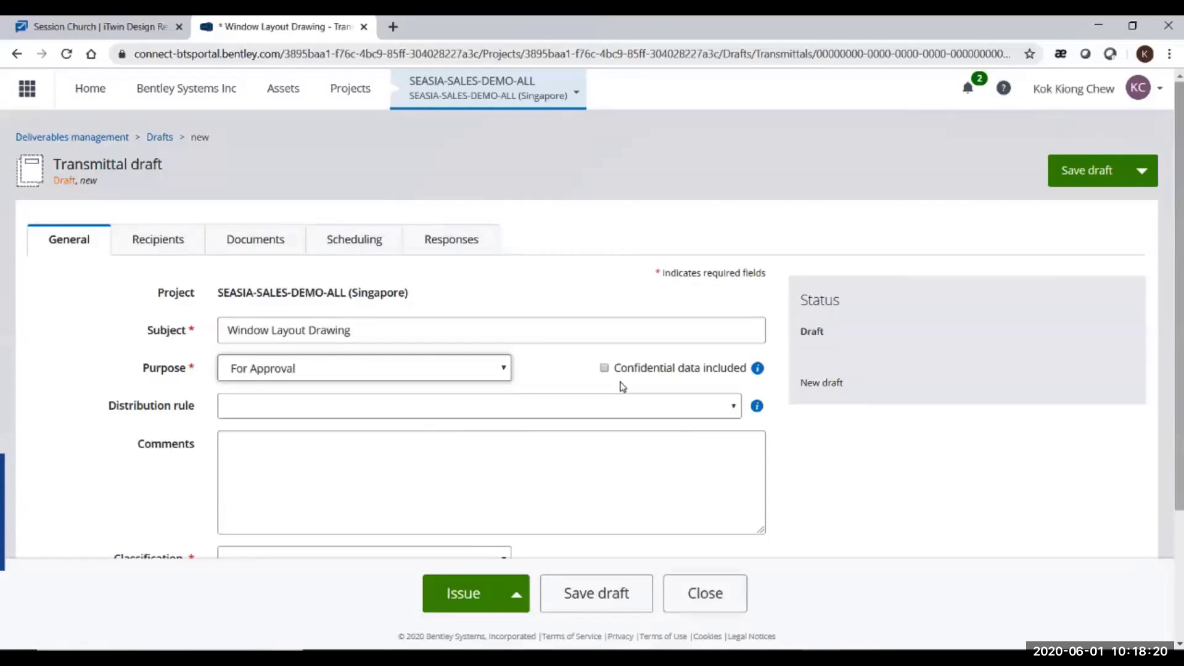
- Apply the For Approval-Architectural-Singapore distribution rule and the Architecture classification
{"action": "left_click", "coordinate": [735, 407]}
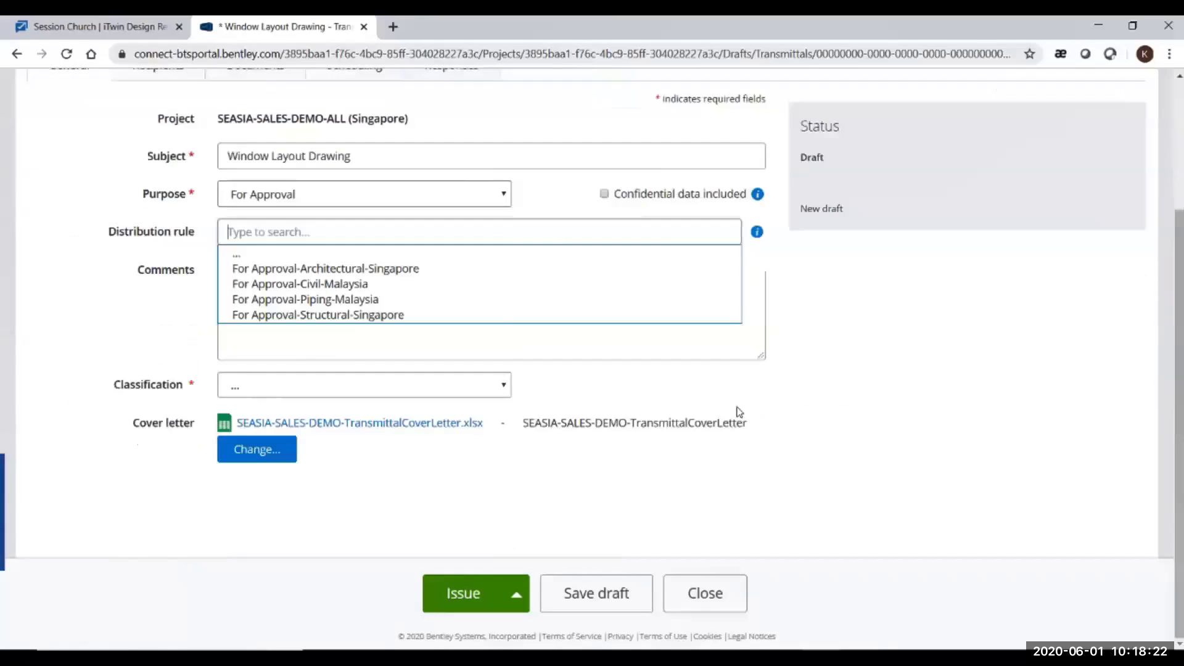
{"action": "left_click", "coordinate": [403, 267]}
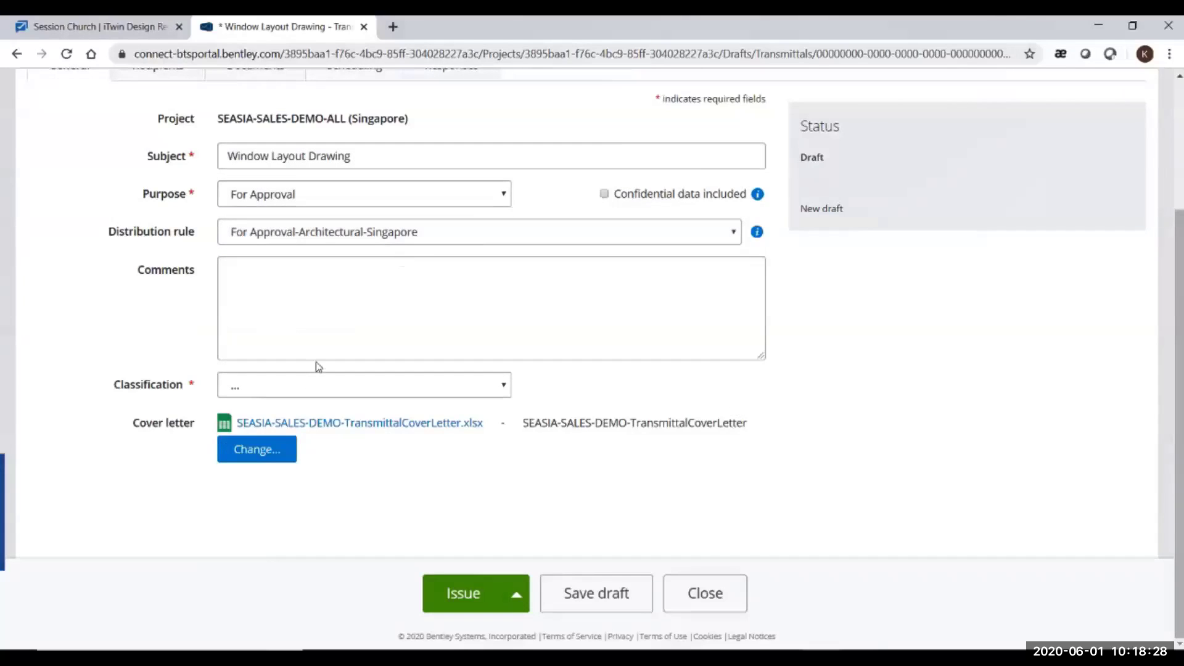
{"action": "left_click", "coordinate": [318, 388]}
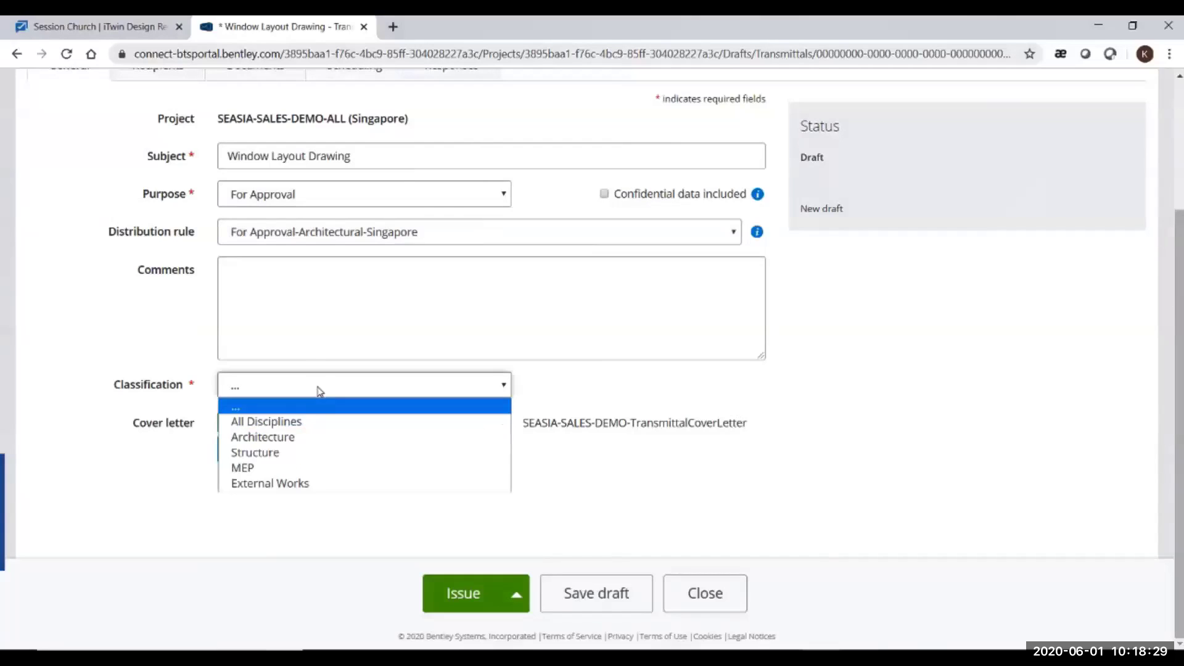
{"action": "left_click", "coordinate": [294, 438]}
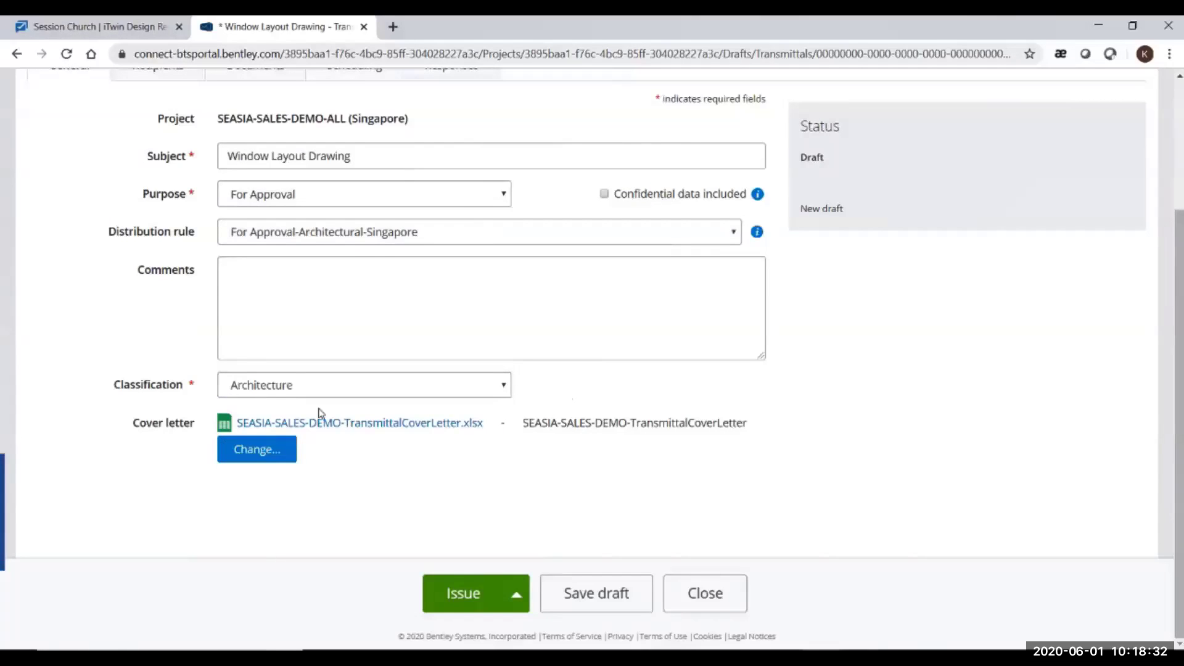
{"action": "scroll", "coordinate": [318, 412], "scroll_direction": "up", "scroll_amount": 3}
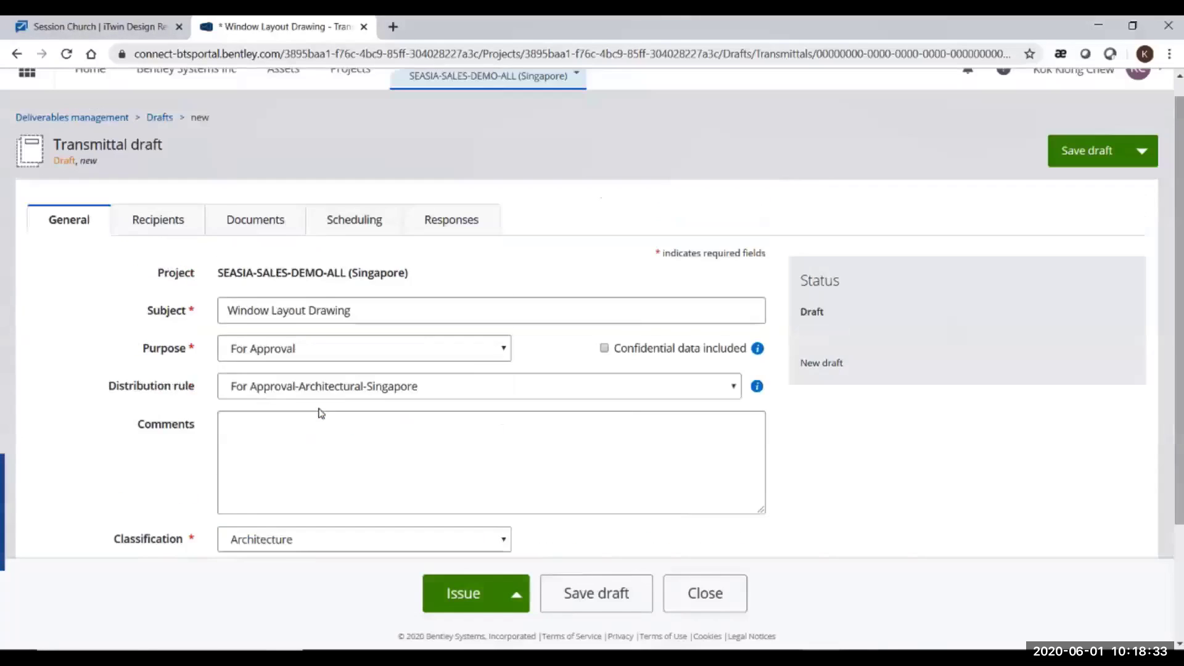
- Add a Mainline team member as a recipient and clear their acknowledgement requirement
{"action": "left_click", "coordinate": [165, 223]}
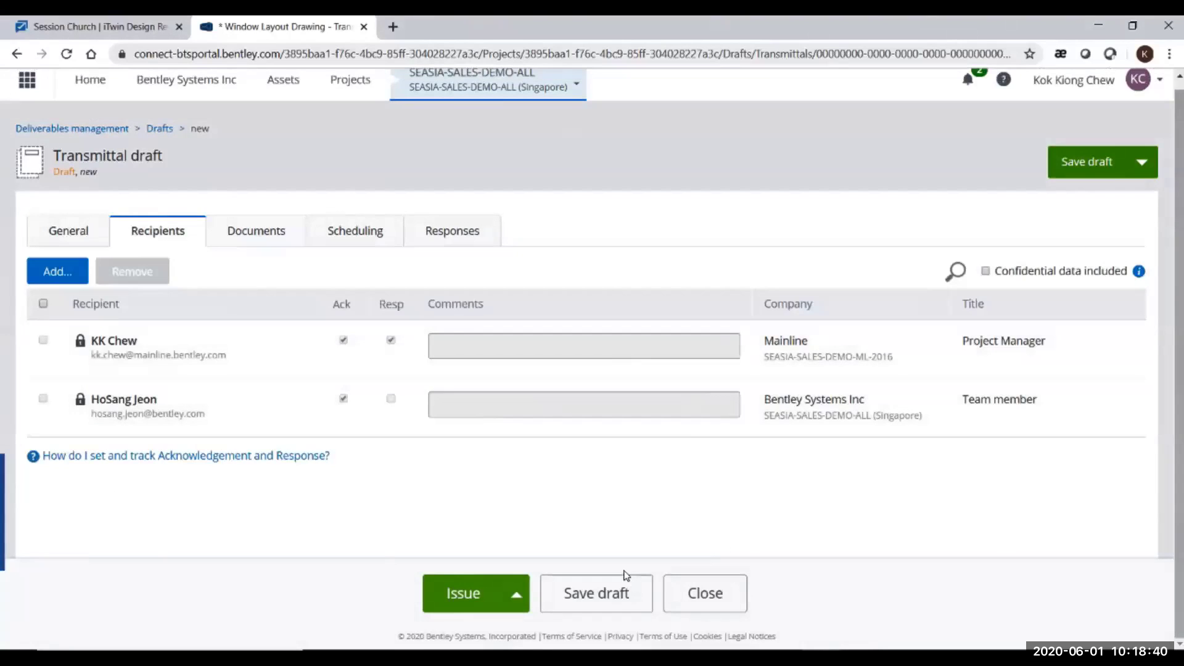
{"action": "left_click", "coordinate": [58, 273]}
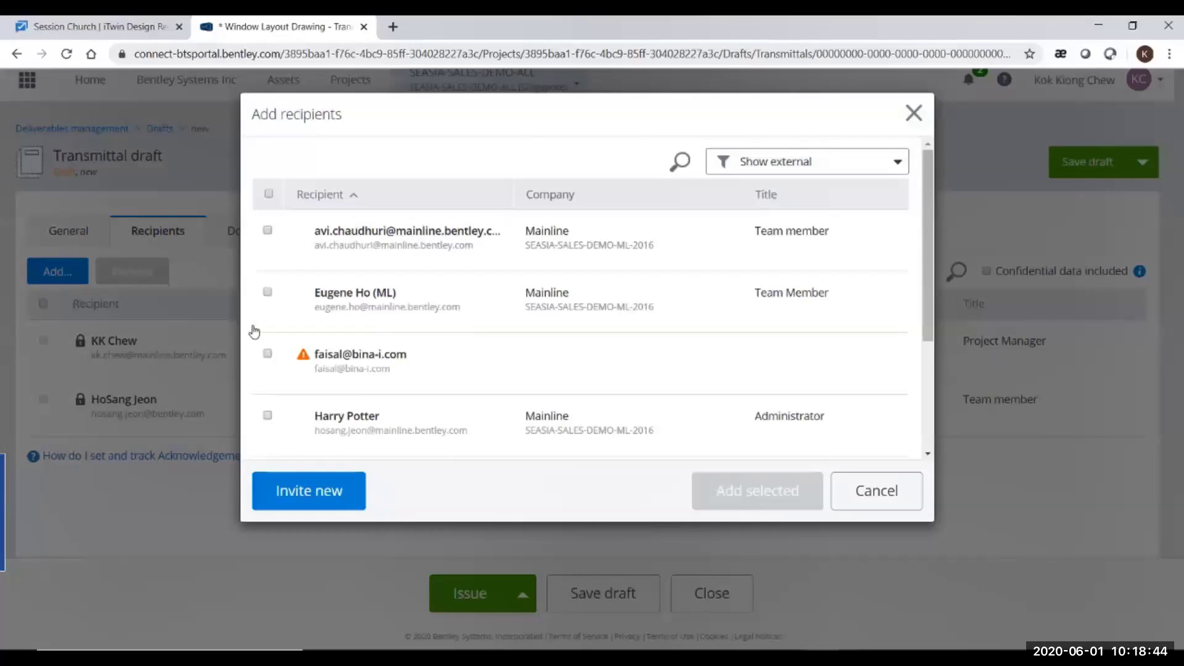
{"action": "left_click", "coordinate": [273, 295]}
{"action": "left_click", "coordinate": [759, 494]}
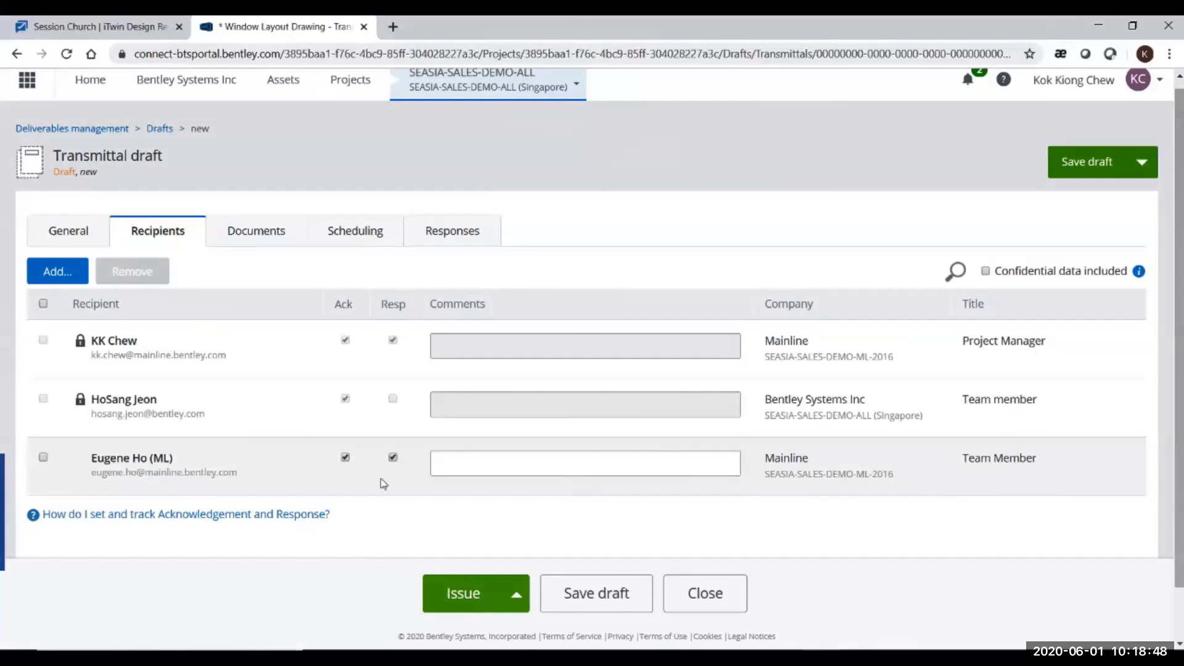
{"action": "left_click", "coordinate": [364, 457]}
{"action": "left_click", "coordinate": [347, 462]}
{"action": "left_click", "coordinate": [345, 457]}
- Switch the drawing's Region to Malaysia and back to Singapore, then review the scheduling due dates
{"action": "left_click", "coordinate": [264, 241]}
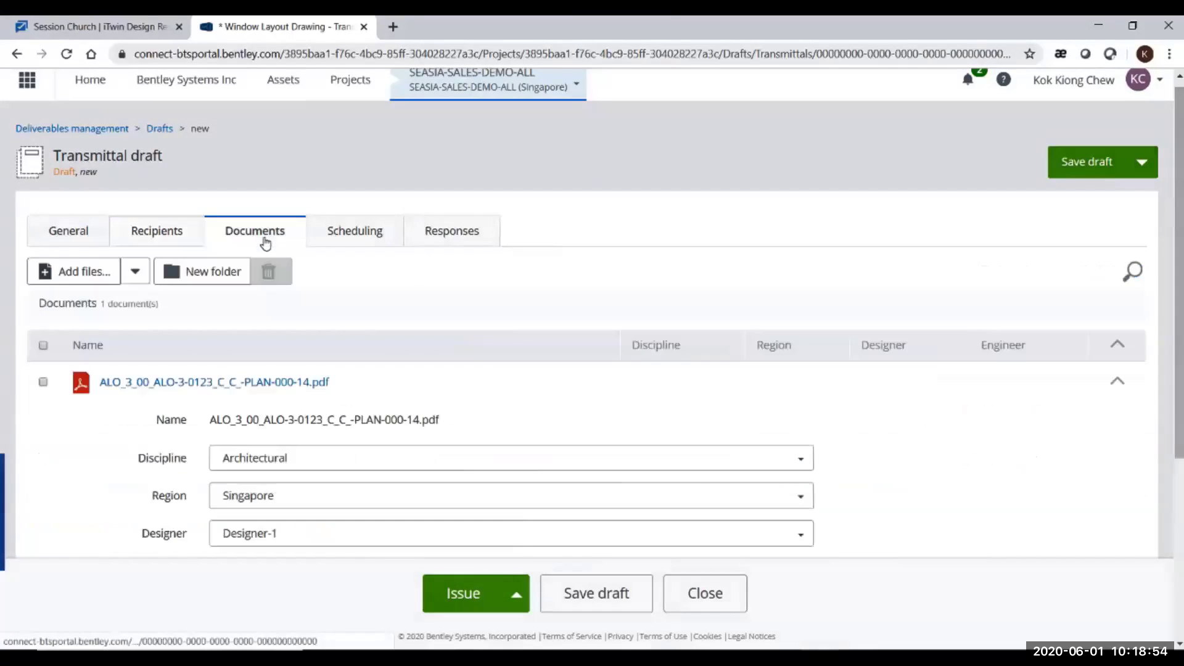
{"action": "scroll", "coordinate": [274, 376], "scroll_direction": "down", "scroll_amount": 4}
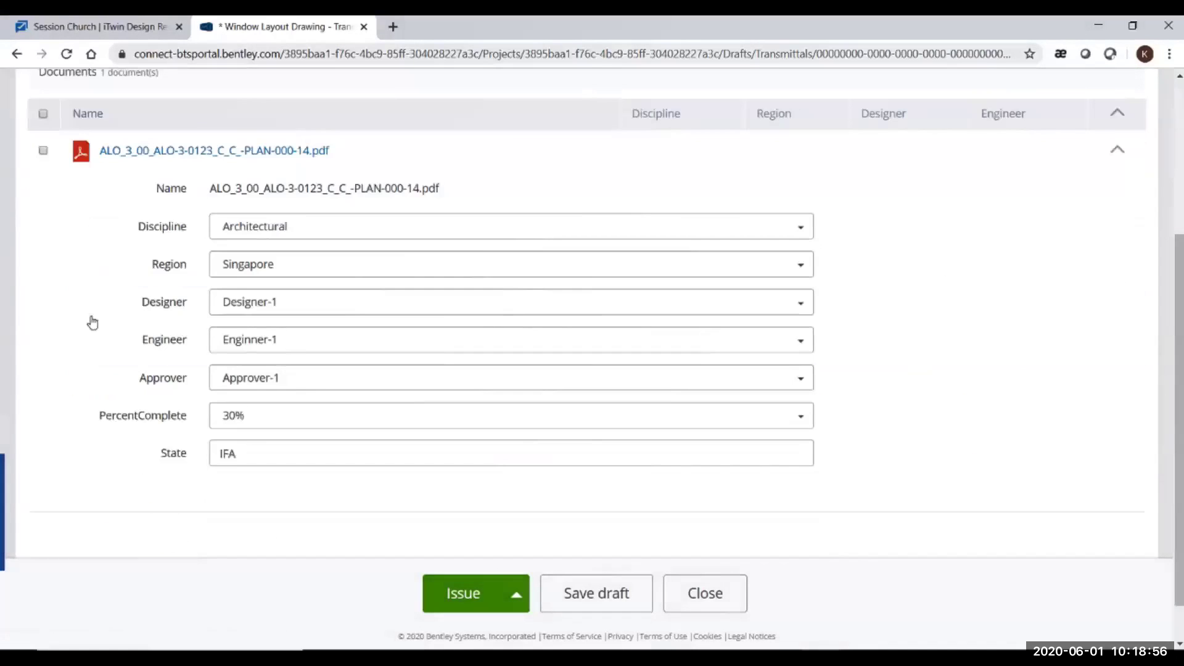
{"action": "left_click", "coordinate": [778, 275]}
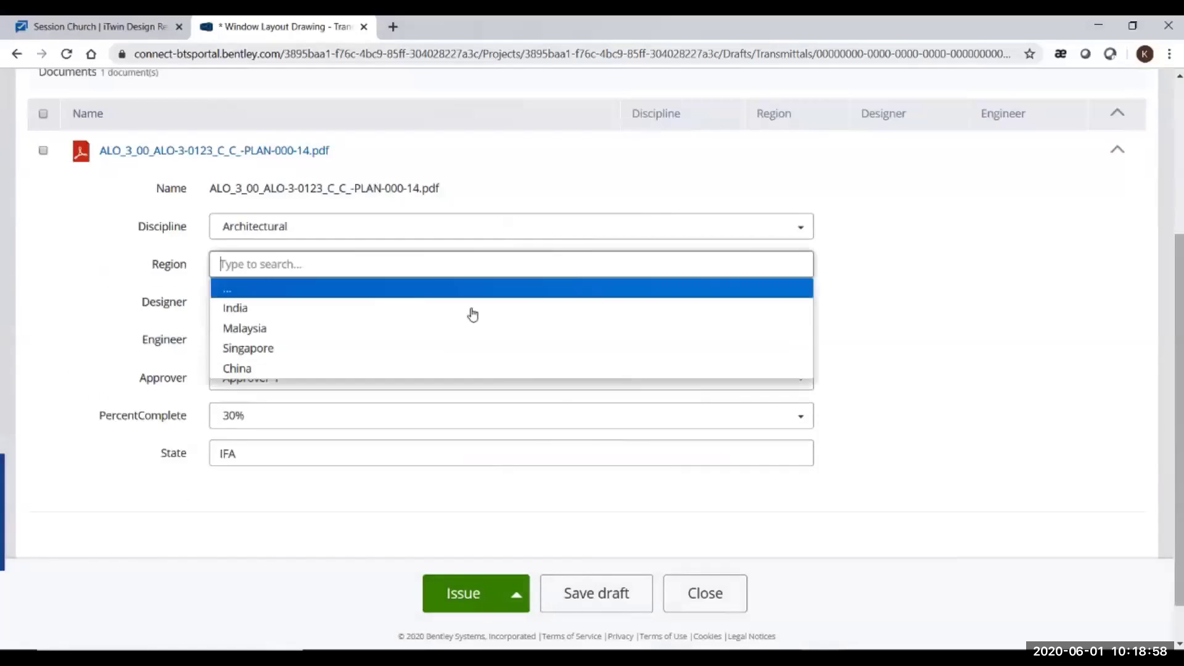
{"action": "left_click", "coordinate": [431, 328]}
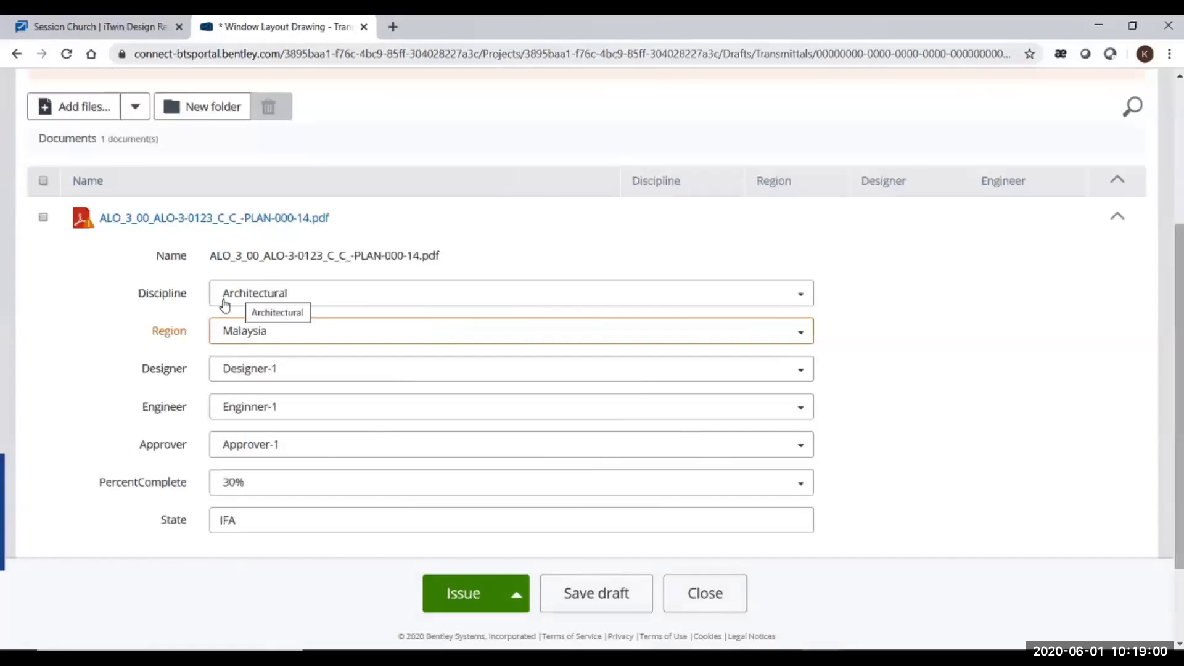
{"action": "left_click", "coordinate": [304, 327]}
{"action": "left_click", "coordinate": [277, 414]}
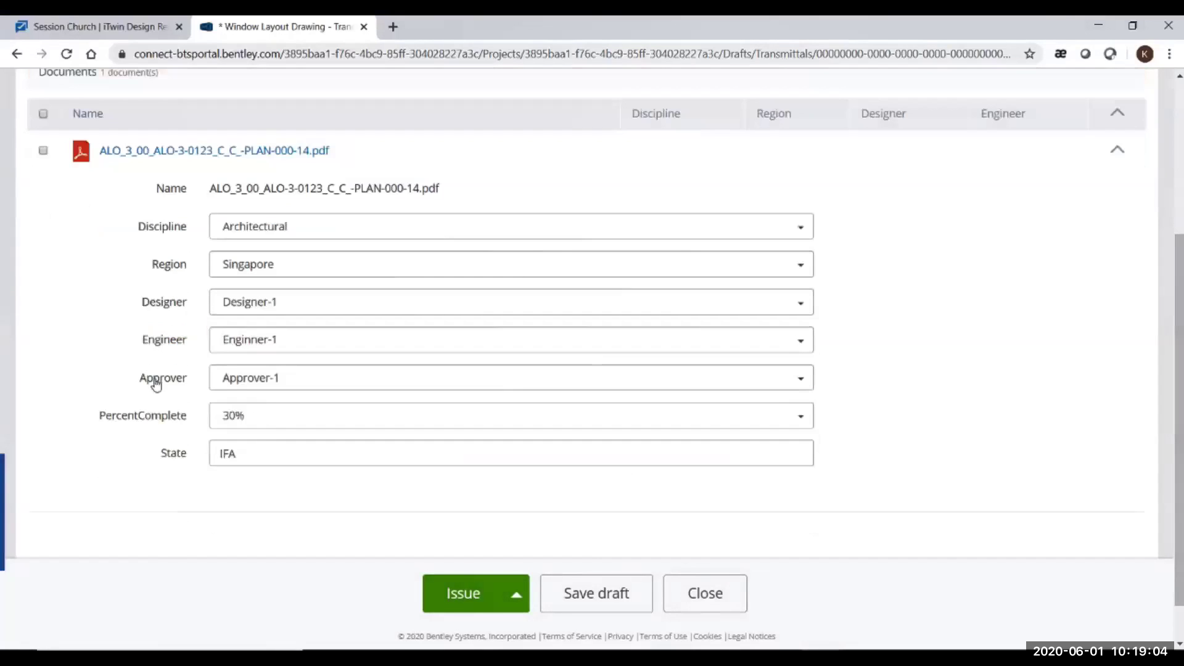
{"action": "scroll", "coordinate": [229, 299], "scroll_direction": "up", "scroll_amount": 3}
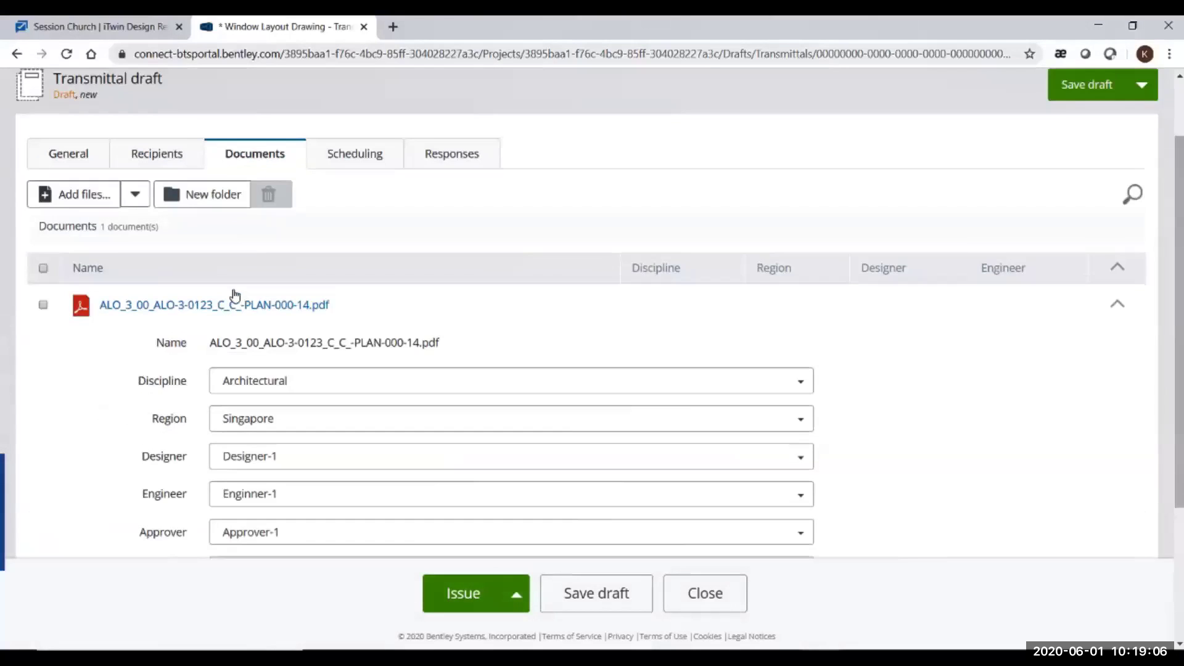
{"action": "left_click", "coordinate": [346, 164]}
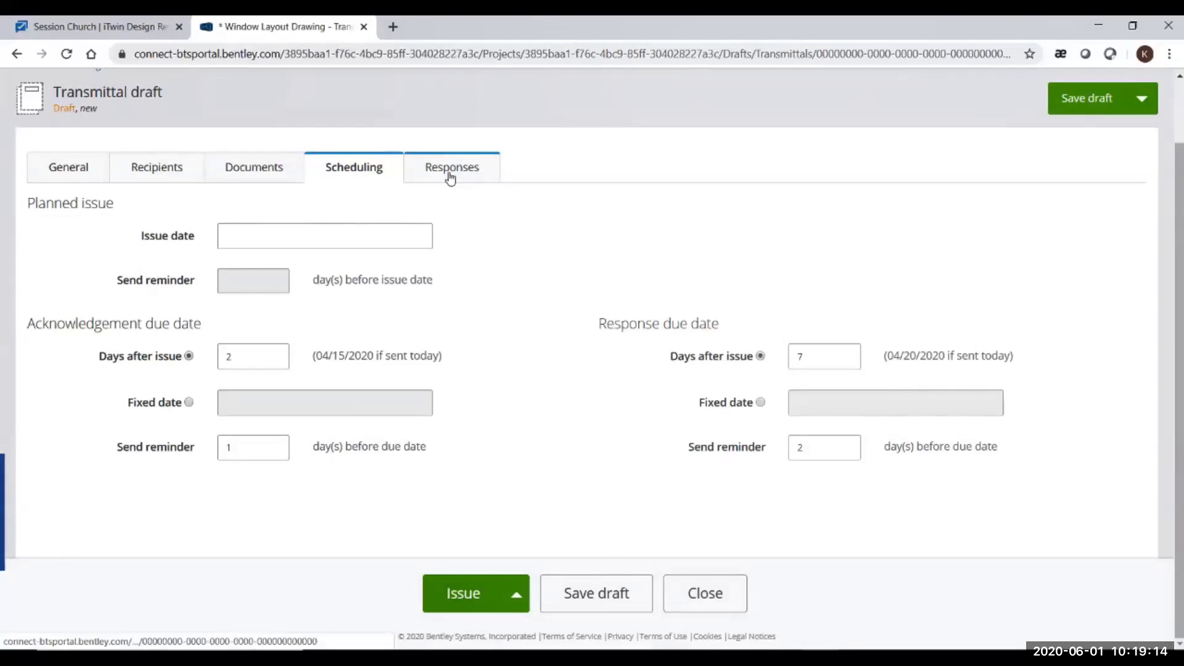
- Issue the Window Layout Drawing transmittal, closing the cover letter preview and confirming
{"action": "left_click", "coordinate": [480, 597]}
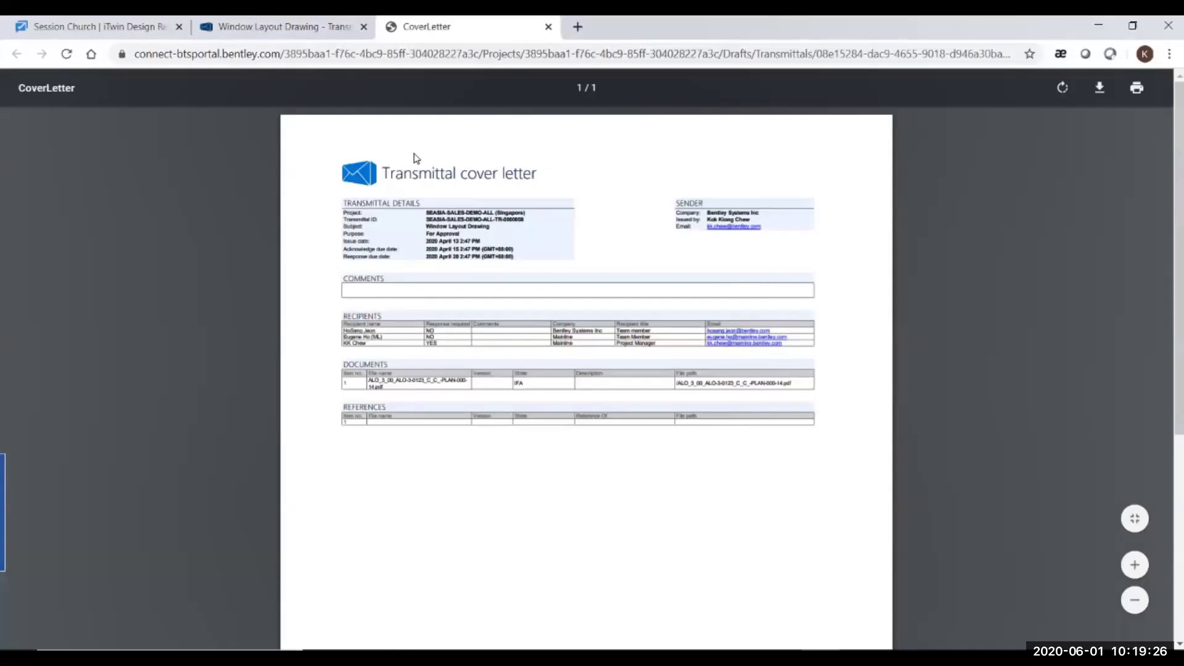
{"action": "key", "text": "ctrl+w"}
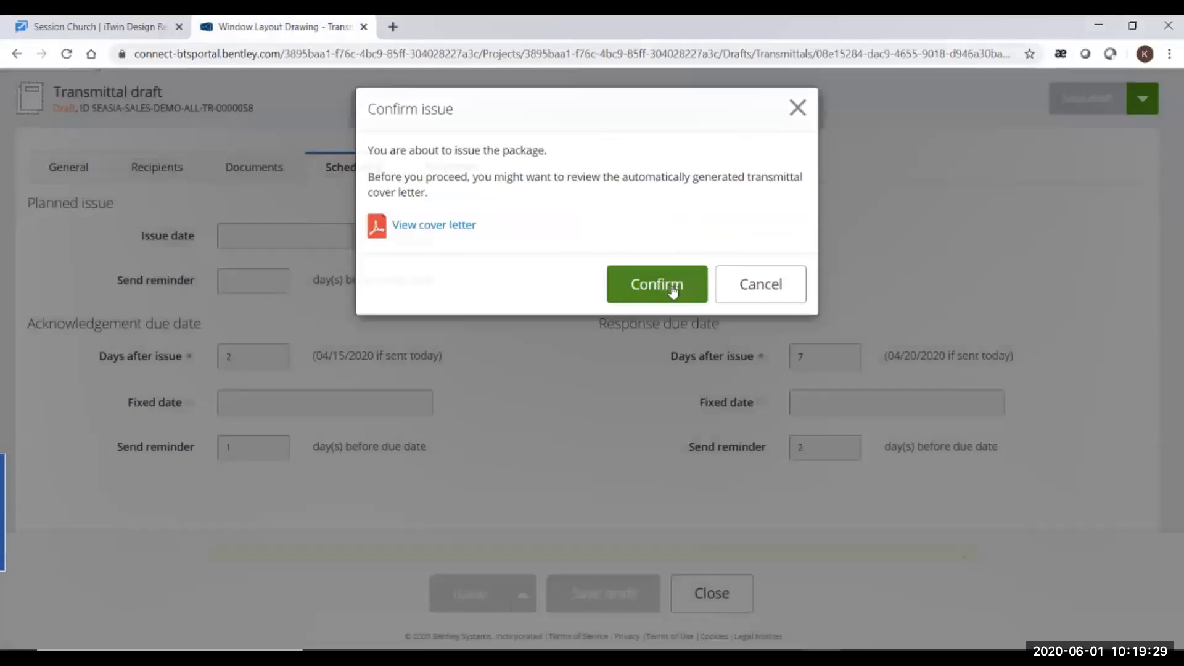
{"action": "left_click", "coordinate": [671, 290]}
- Filter the outgoing list to transmittals only by excluding RFIs, Correspondence and Site Memo
{"action": "left_click", "coordinate": [294, 254]}
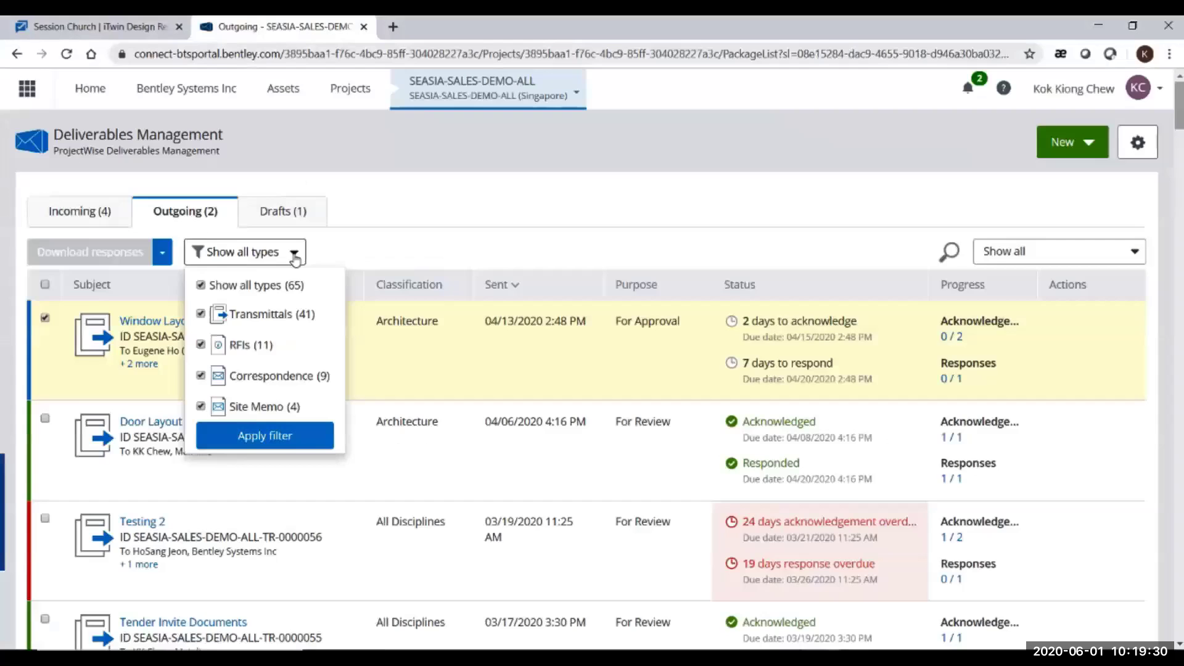
{"action": "left_click", "coordinate": [200, 344]}
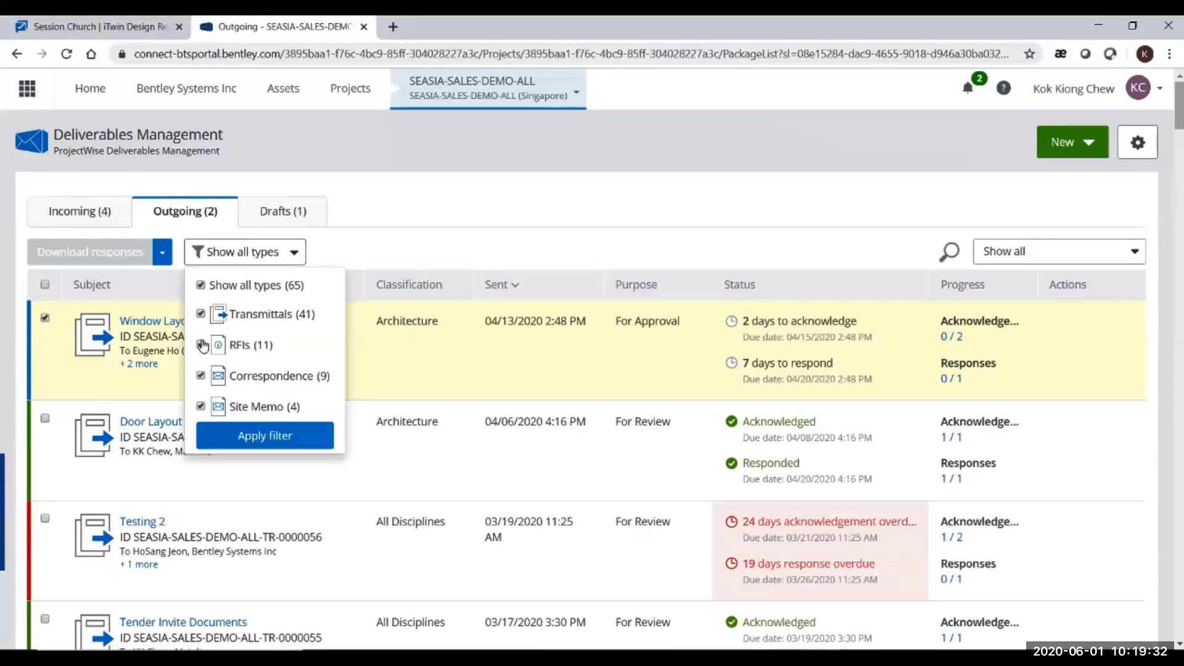
{"action": "left_click", "coordinate": [201, 375]}
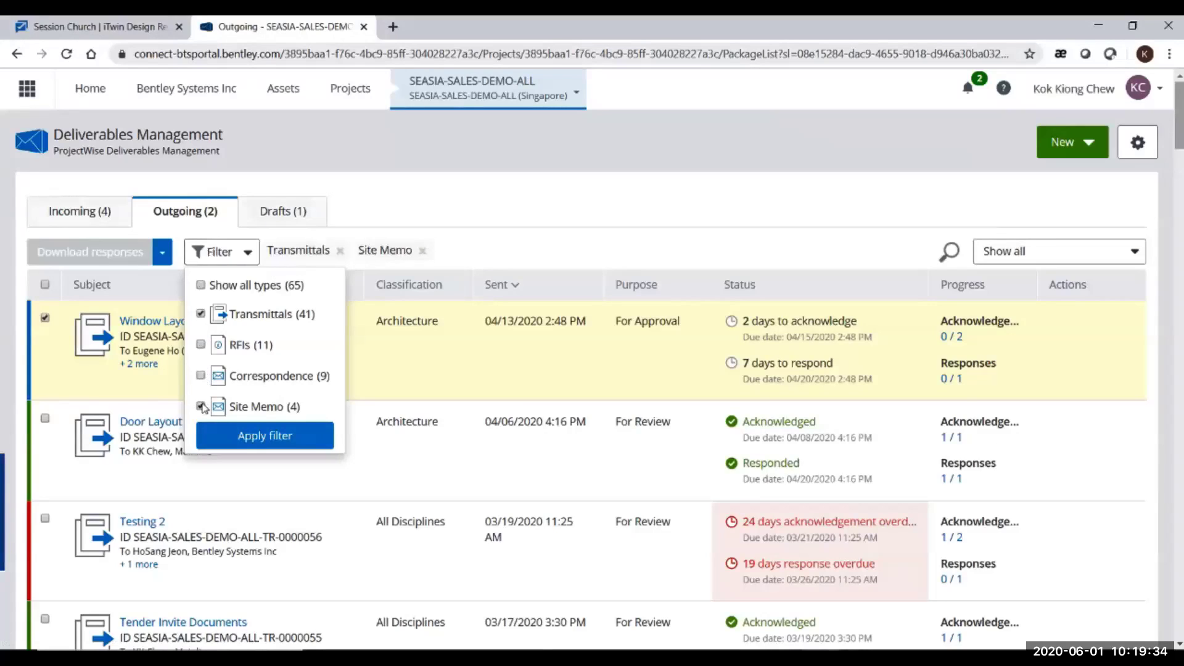
{"action": "double_click", "coordinate": [202, 406]}
{"action": "left_click", "coordinate": [233, 434]}
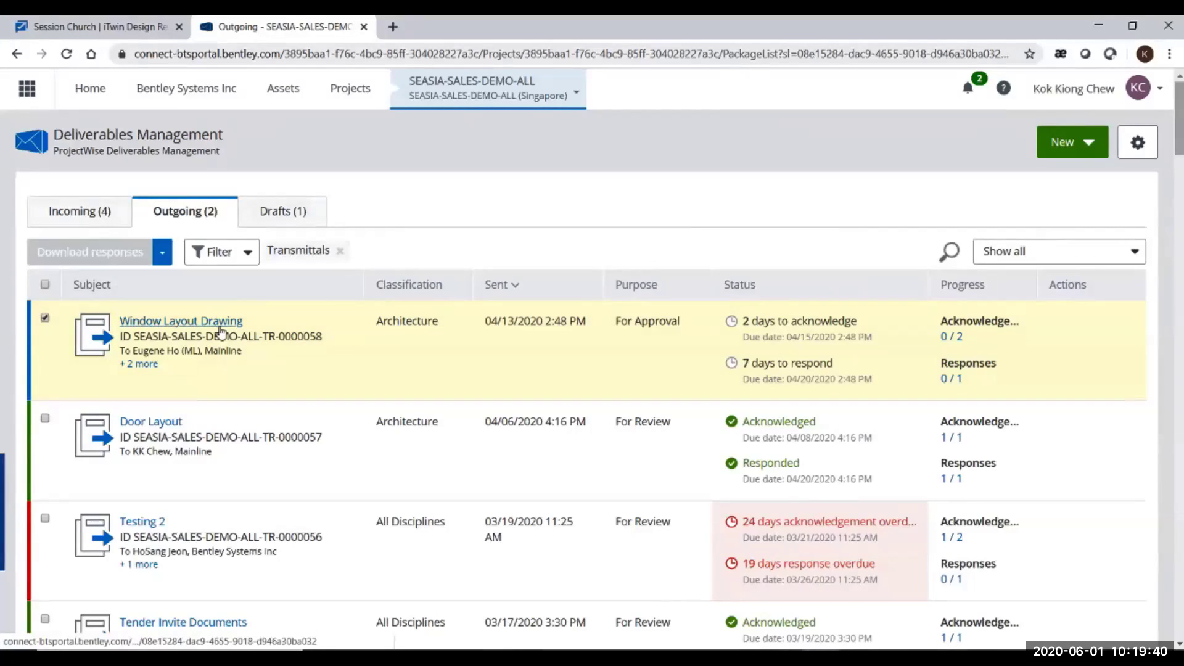
{"action": "key", "text": "alt+Tab"}
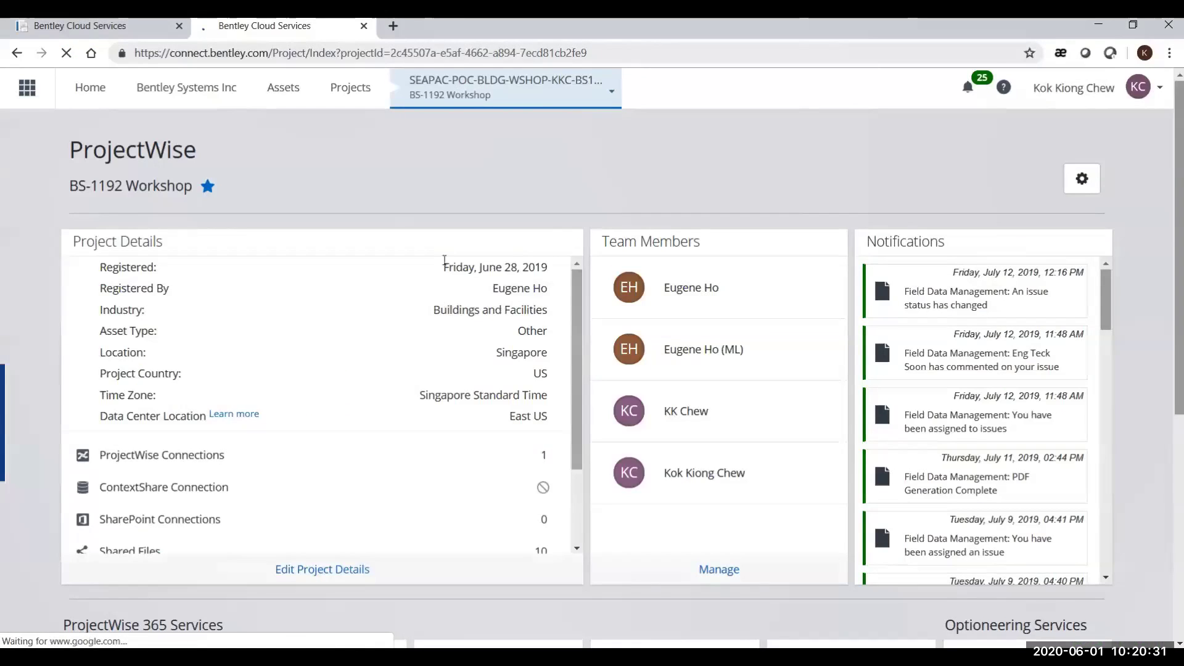
- Sort incoming transmittals by issue date, acknowledge 1st Floor Floor Plan and start its response
{"action": "scroll", "coordinate": [465, 381], "scroll_direction": "down", "scroll_amount": 7}
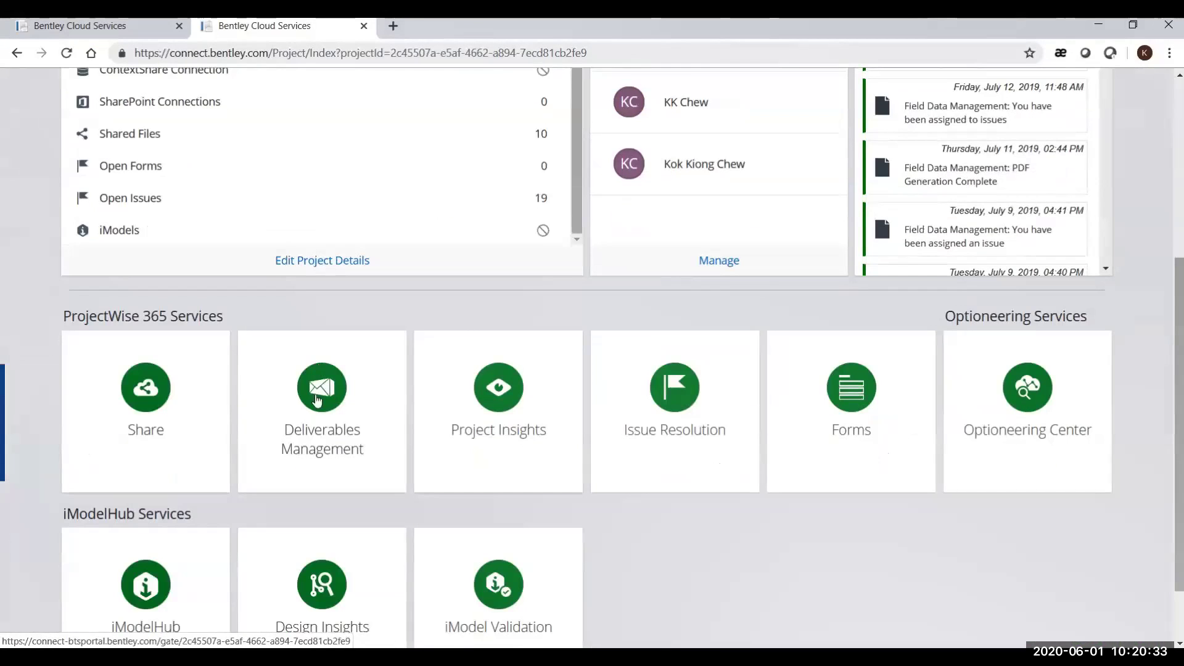
{"action": "left_click", "coordinate": [316, 400]}
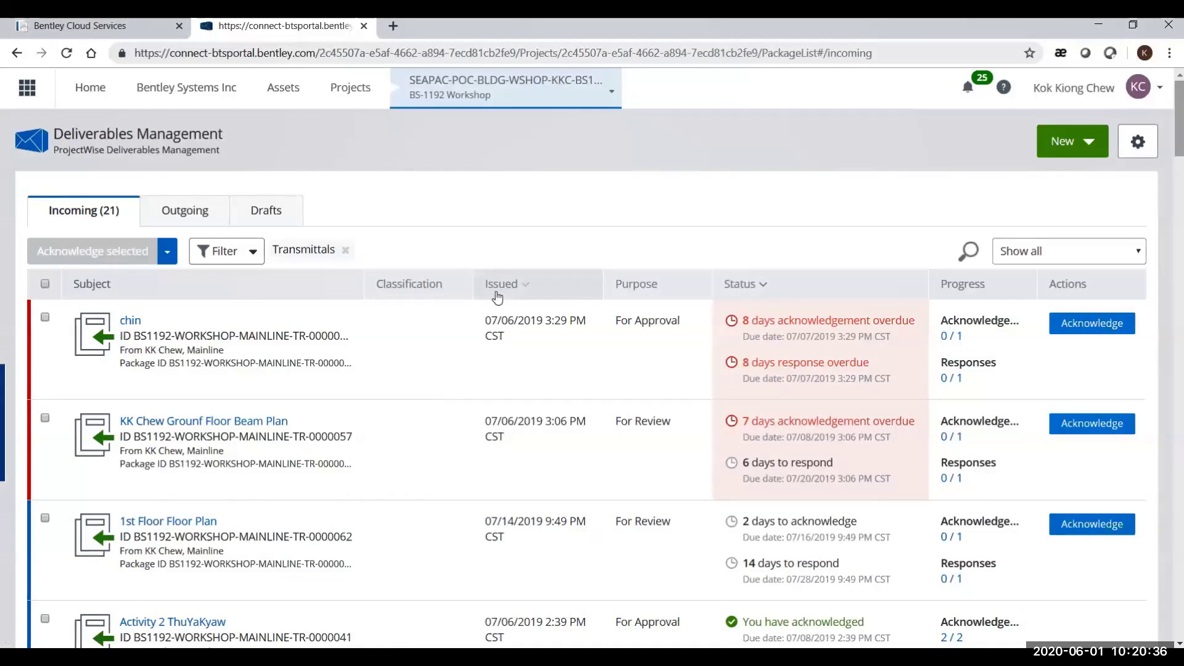
{"action": "left_click", "coordinate": [497, 294]}
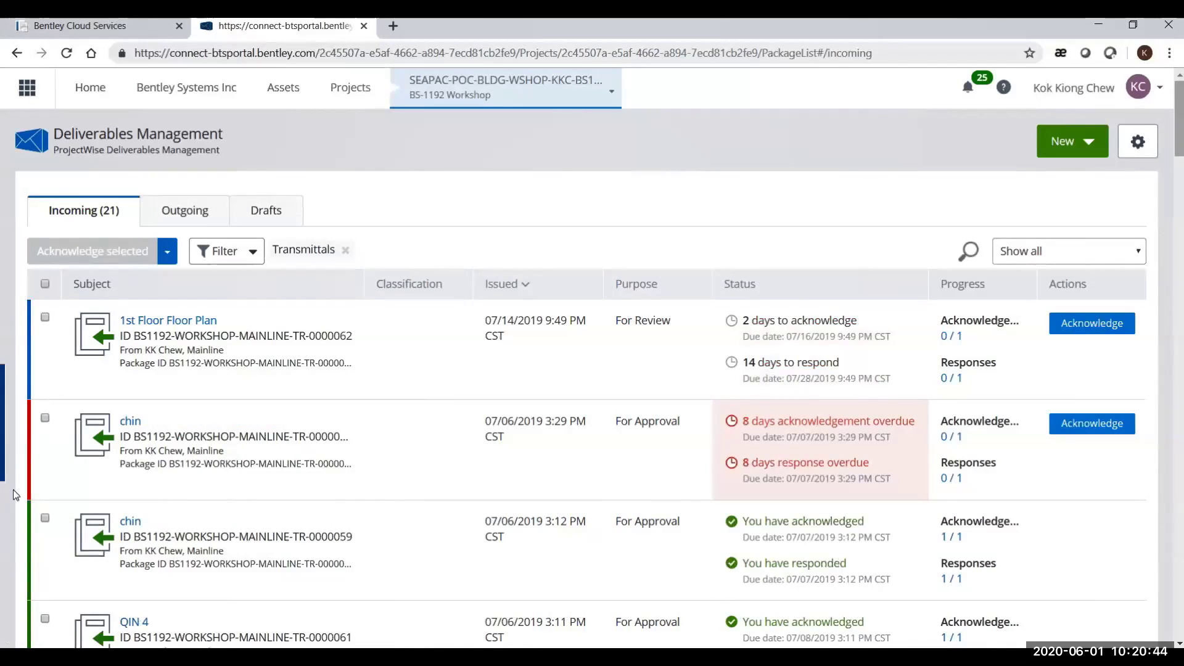
{"action": "left_click", "coordinate": [1111, 333]}
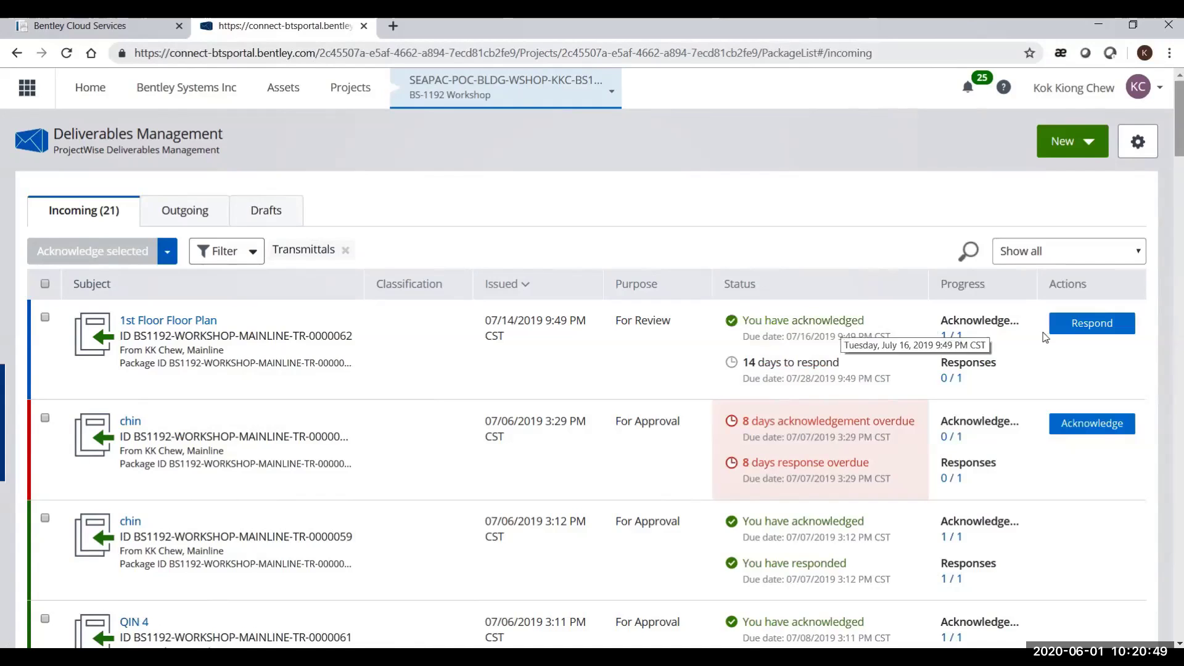
{"action": "left_click", "coordinate": [1082, 329]}
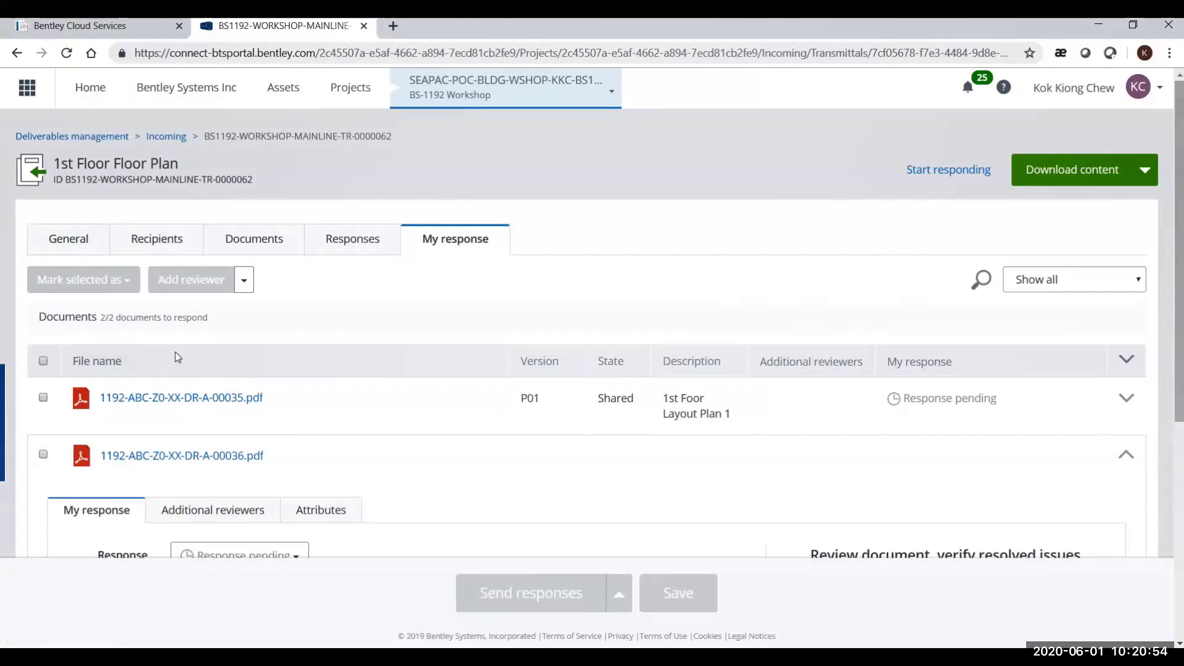
- Mark the first drawing, 1192-ABC-Z0-XX-DR-A-00035.pdf, as Approved
{"action": "scroll", "coordinate": [407, 413], "scroll_direction": "down", "scroll_amount": 4}
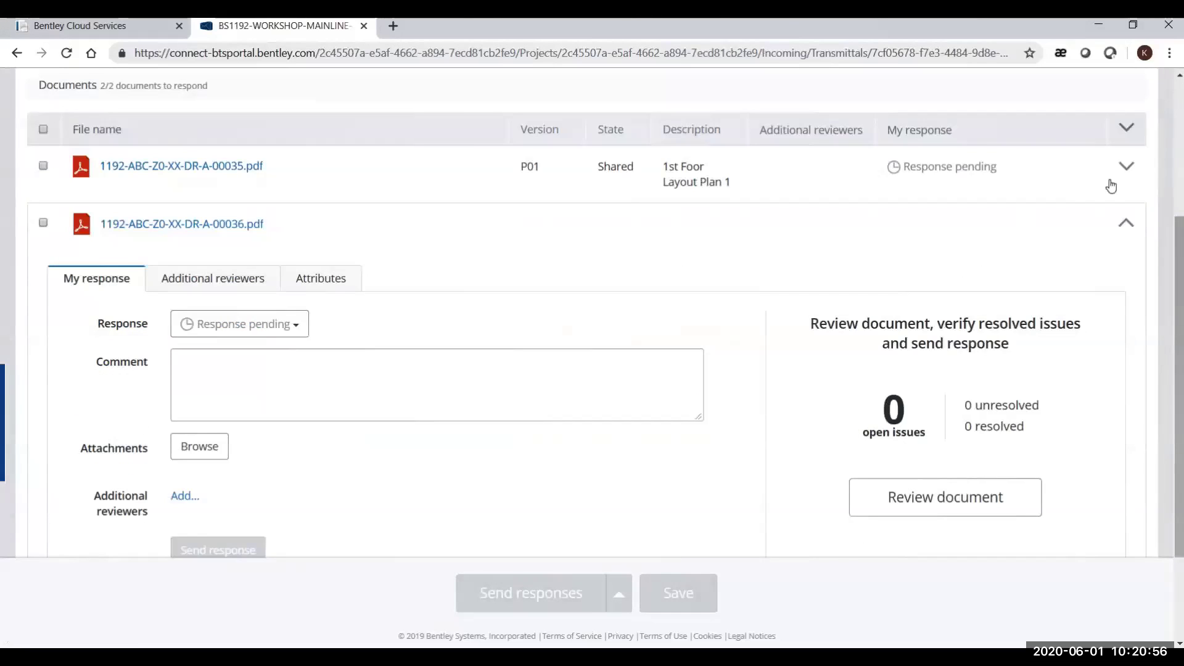
{"action": "left_click", "coordinate": [1126, 167]}
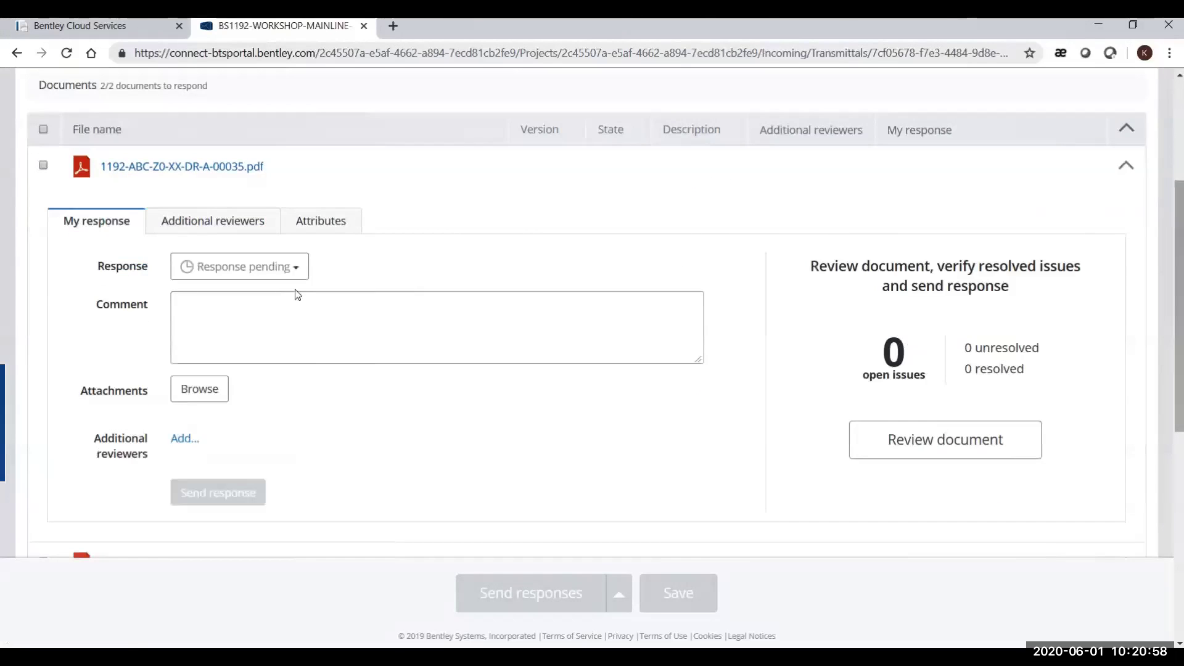
{"action": "left_click", "coordinate": [299, 274]}
{"action": "left_click", "coordinate": [240, 299]}
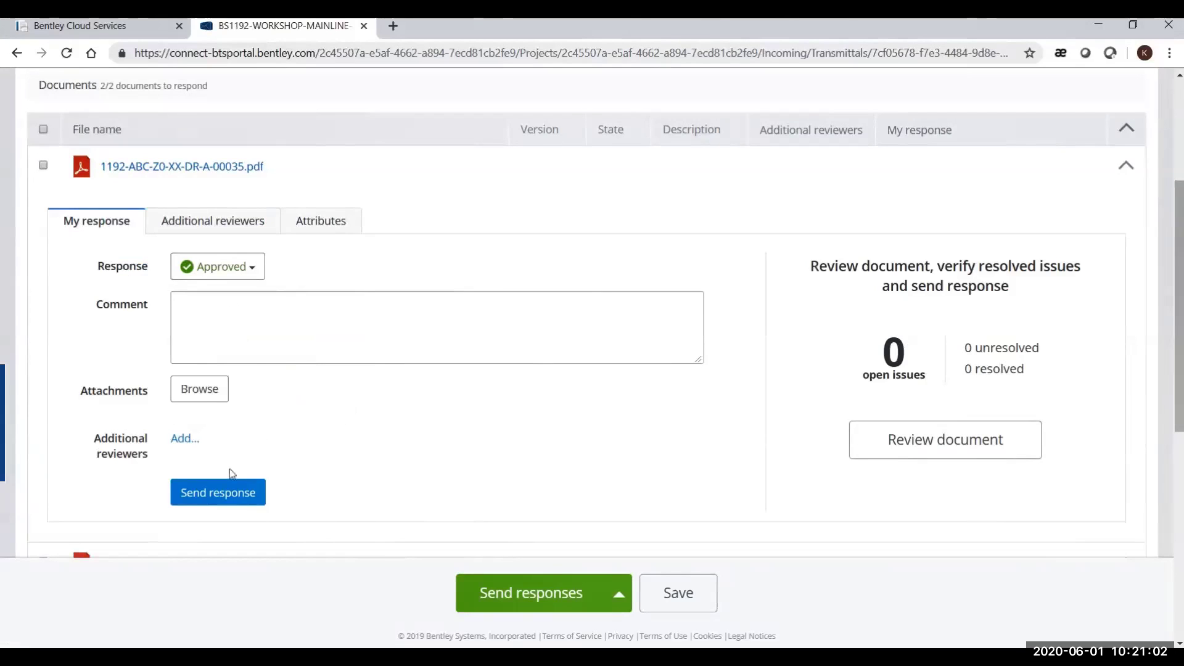
- Set the second drawing to Approved with comments and attach the overlay compare PDF
{"action": "scroll", "coordinate": [238, 487], "scroll_direction": "down", "scroll_amount": 2}
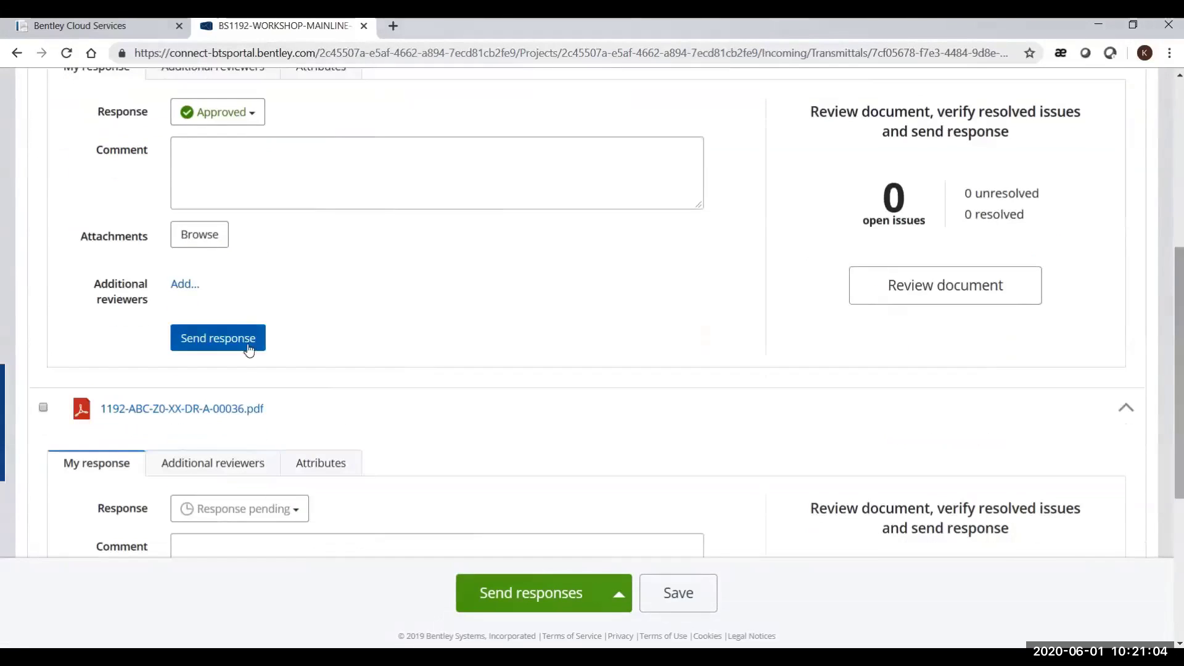
{"action": "scroll", "coordinate": [248, 348], "scroll_direction": "down", "scroll_amount": 2}
{"action": "scroll", "coordinate": [312, 365], "scroll_direction": "down", "scroll_amount": 1}
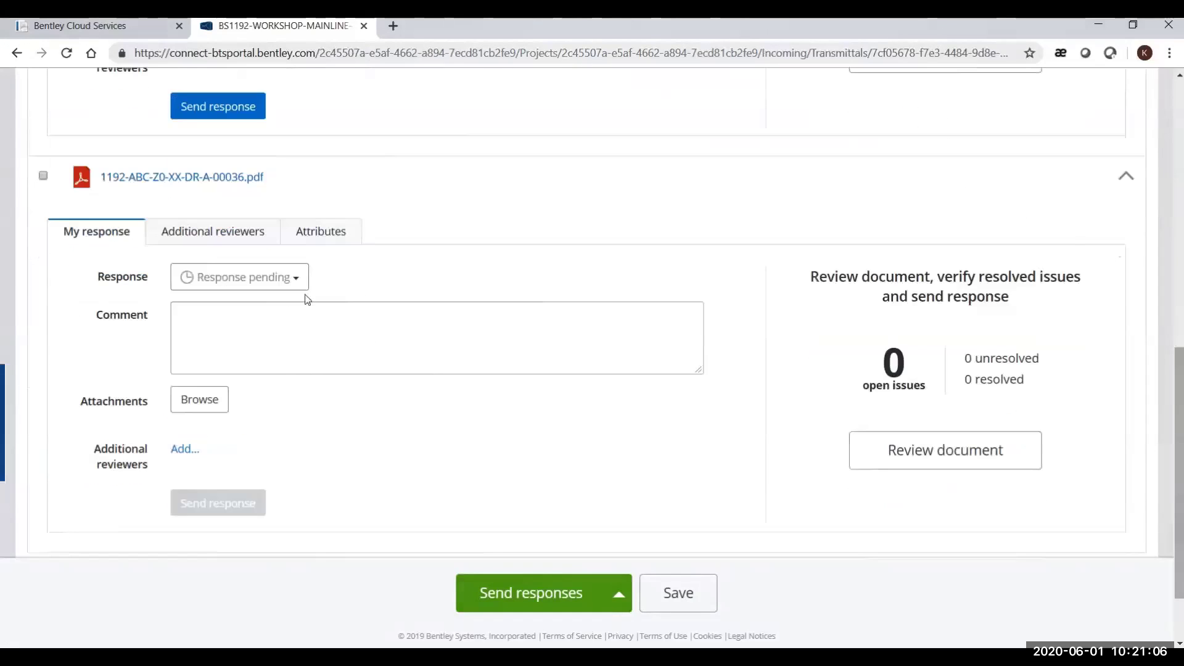
{"action": "left_click", "coordinate": [302, 277]}
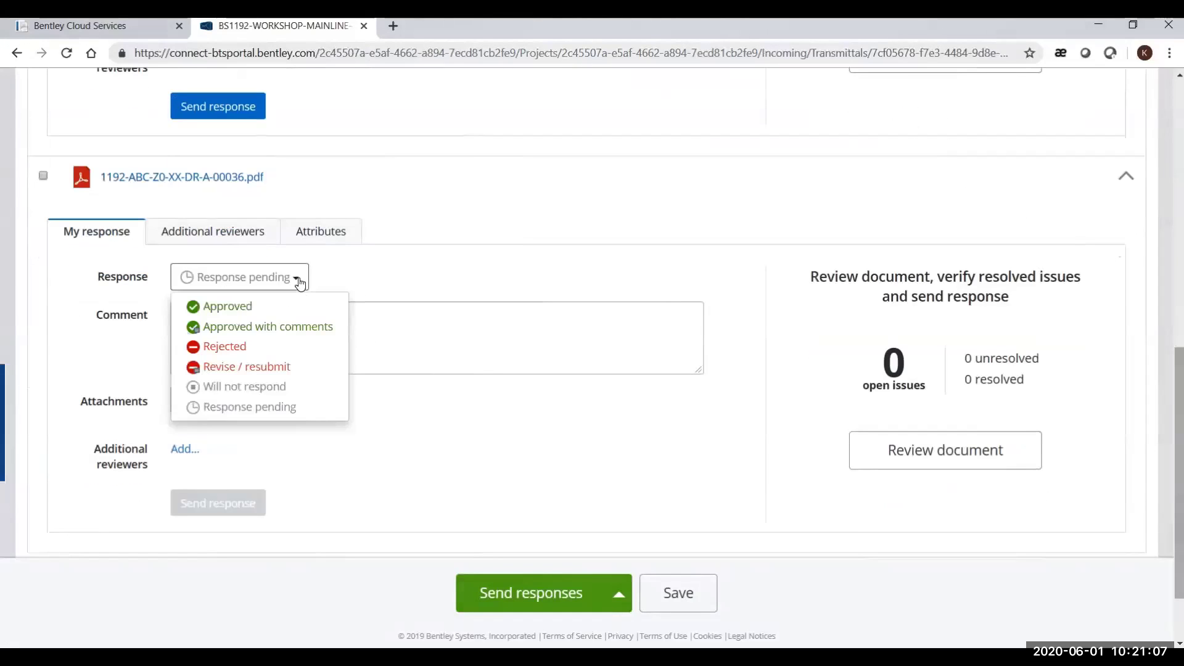
{"action": "left_click", "coordinate": [264, 333]}
{"action": "left_click", "coordinate": [206, 402]}
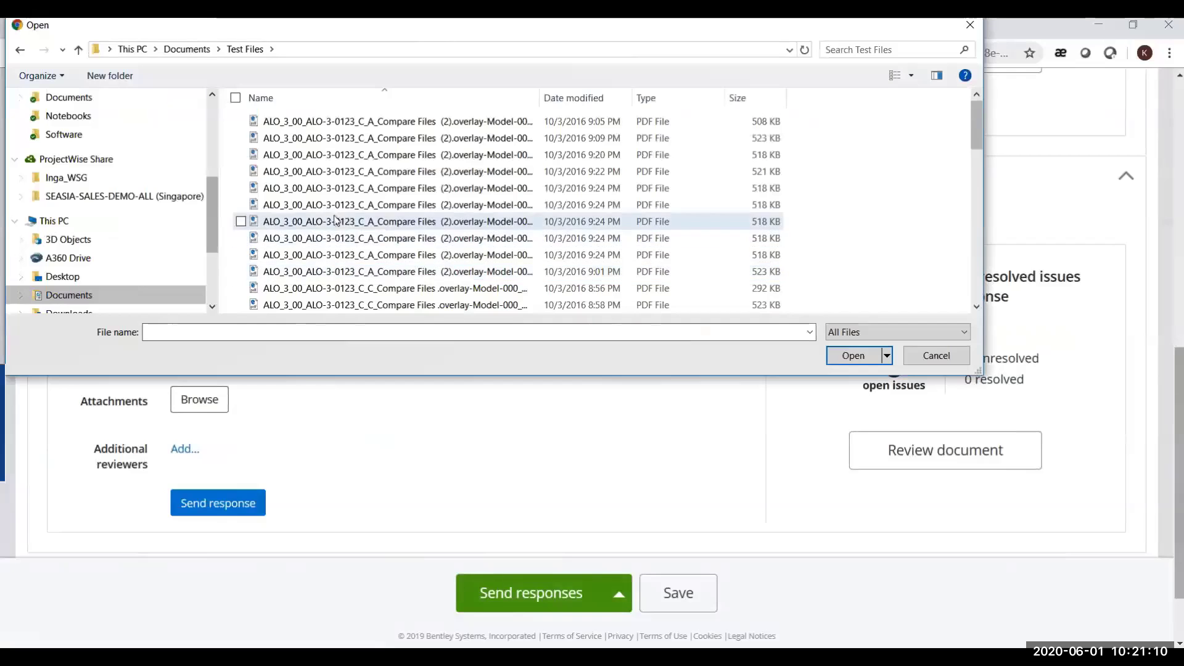
{"action": "left_click", "coordinate": [338, 238]}
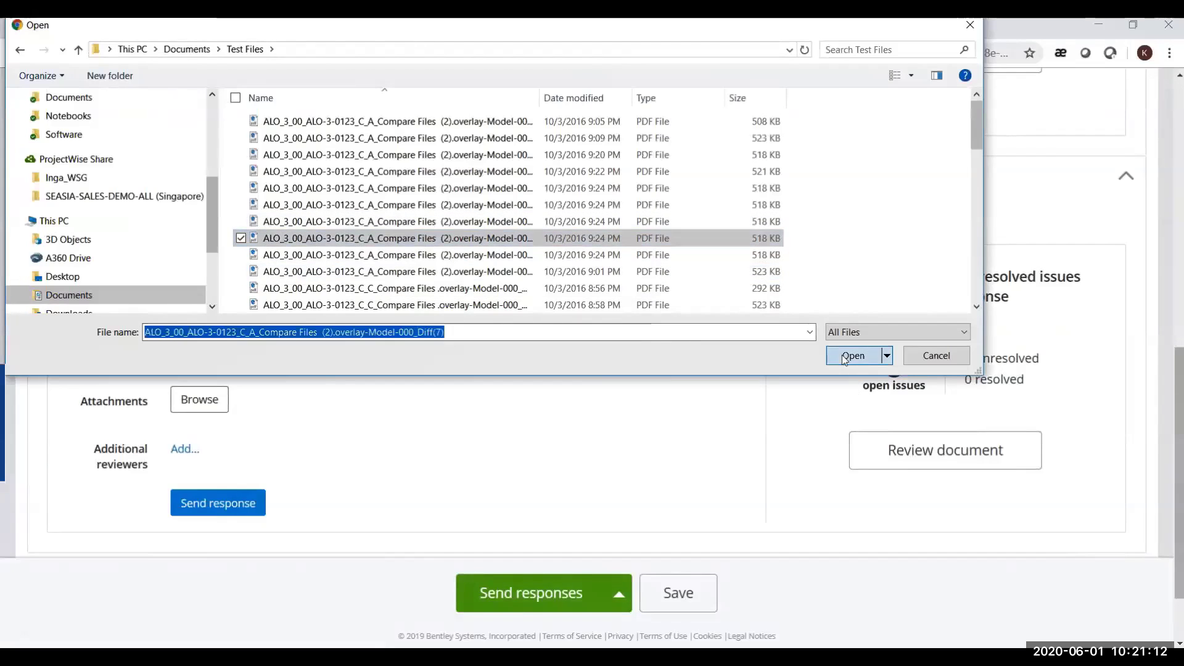
{"action": "left_click", "coordinate": [853, 355]}
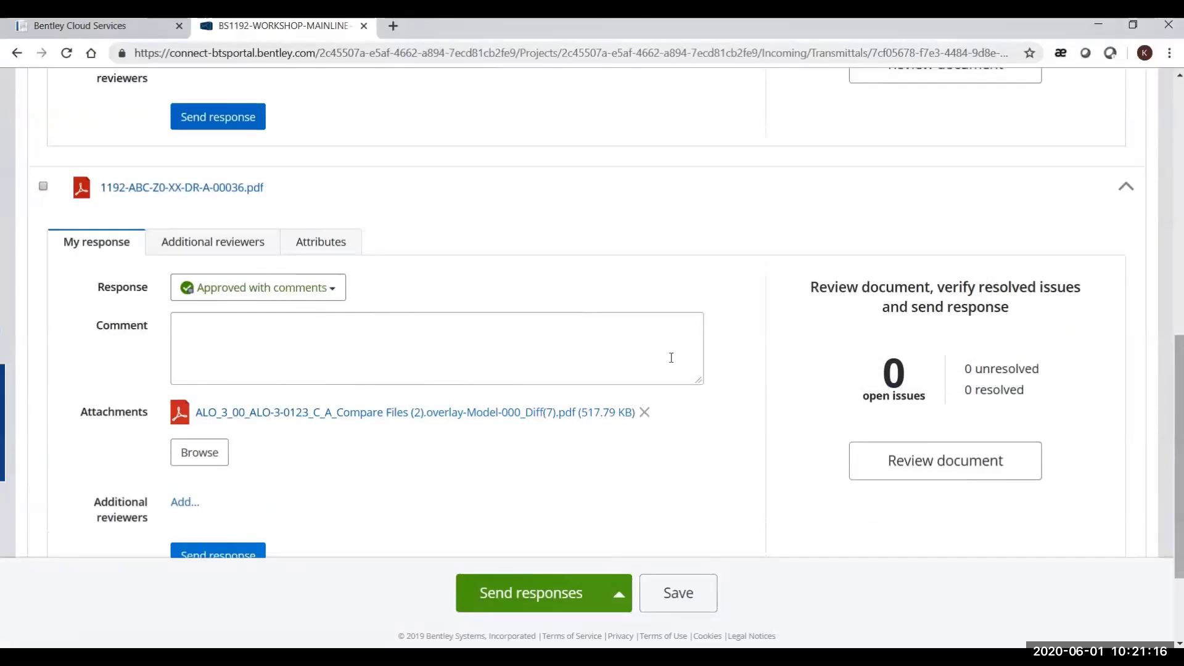
{"action": "scroll", "coordinate": [671, 358], "scroll_direction": "up", "scroll_amount": 10}
- Send the responses for both documents and check the transmittal's Responses summary
{"action": "left_click", "coordinate": [502, 591]}
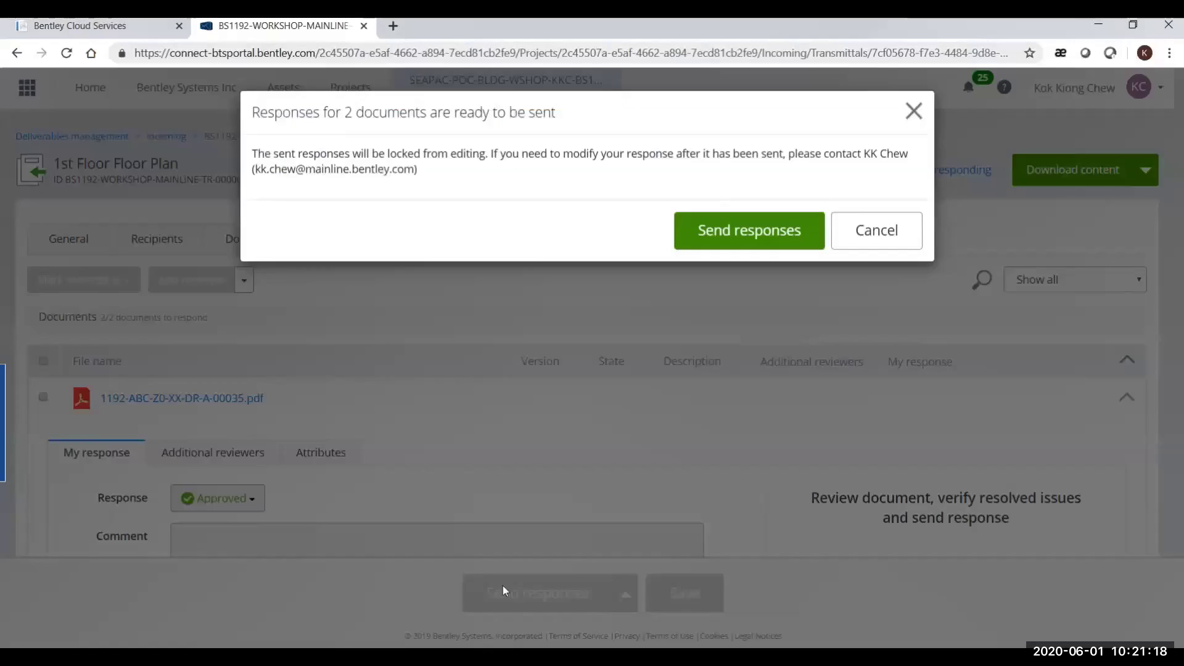
{"action": "left_click", "coordinate": [696, 240]}
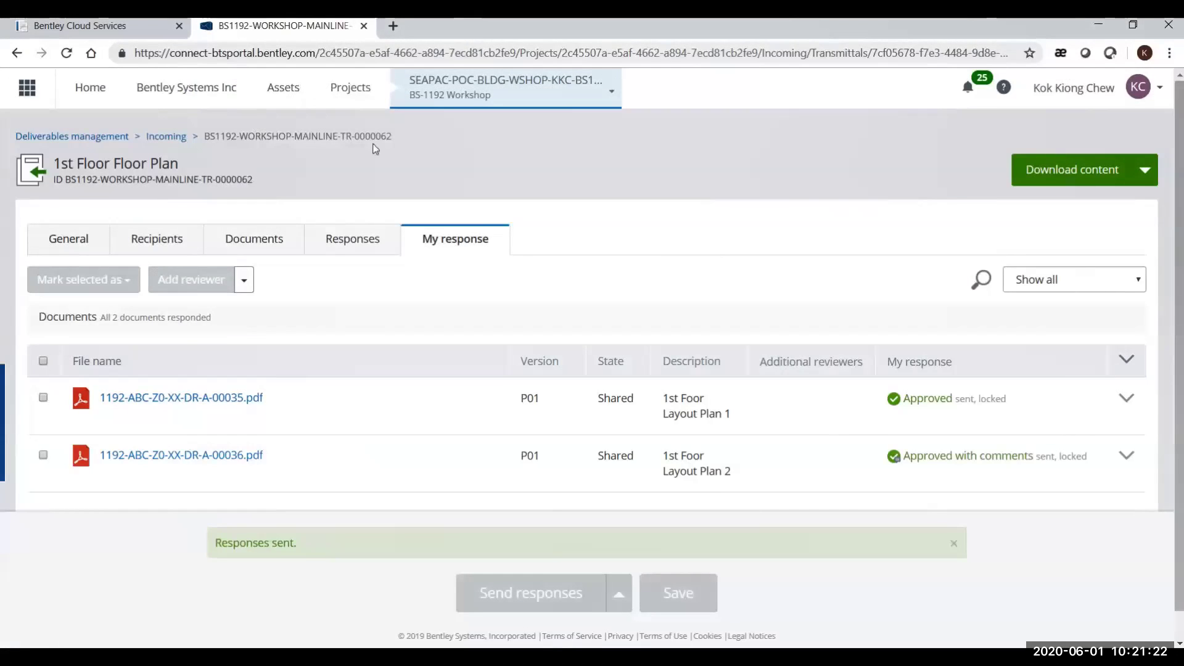
{"action": "left_click", "coordinate": [346, 244]}
{"action": "scroll", "coordinate": [375, 403], "scroll_direction": "down", "scroll_amount": 1}
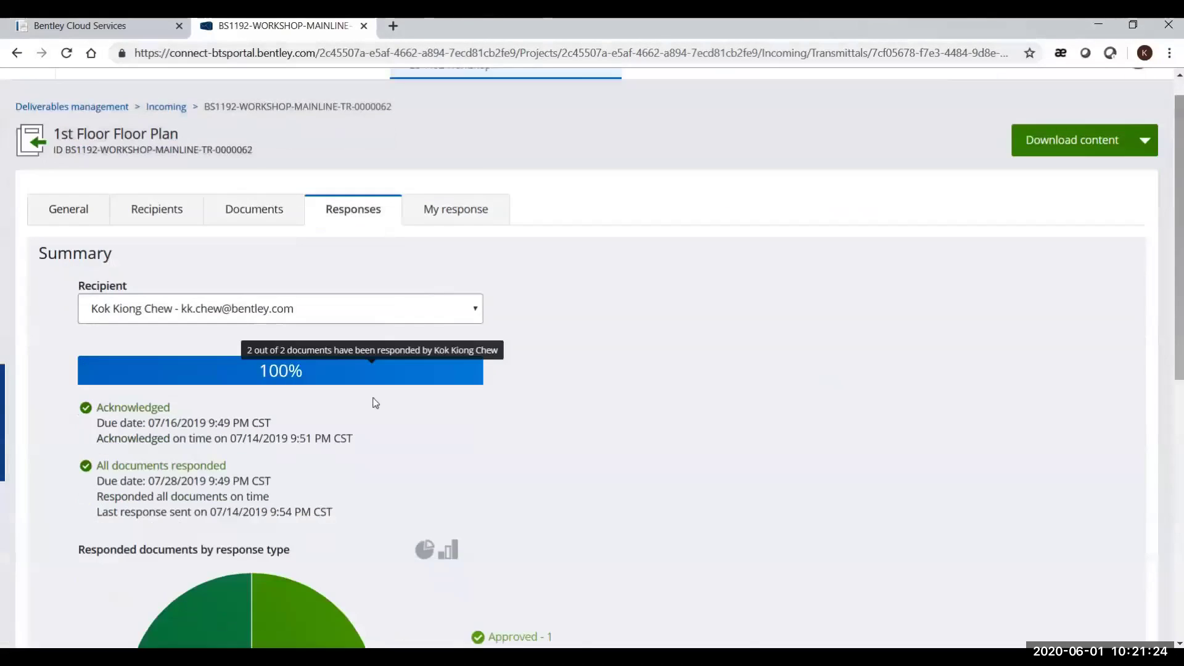
{"action": "scroll", "coordinate": [375, 403], "scroll_direction": "down", "scroll_amount": 3}
- Go back to the Incoming transmittals list, then switch to the presentation slideshow
{"action": "mouse_move", "coordinate": [286, 544]}
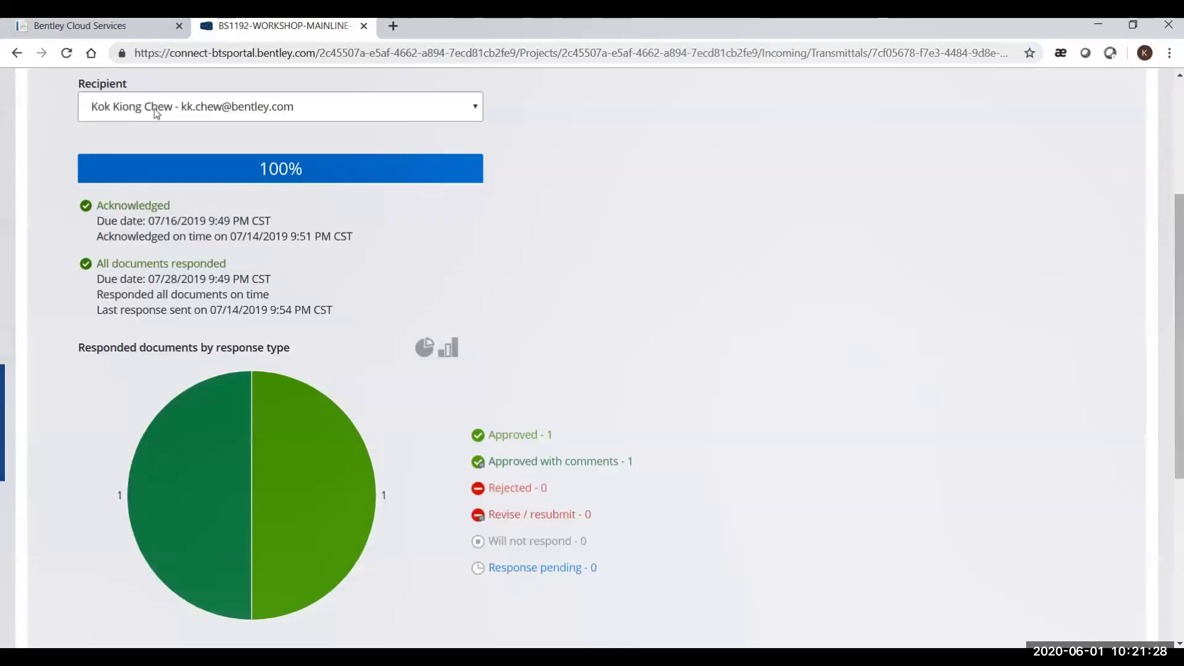
{"action": "key", "text": "alt+Left"}
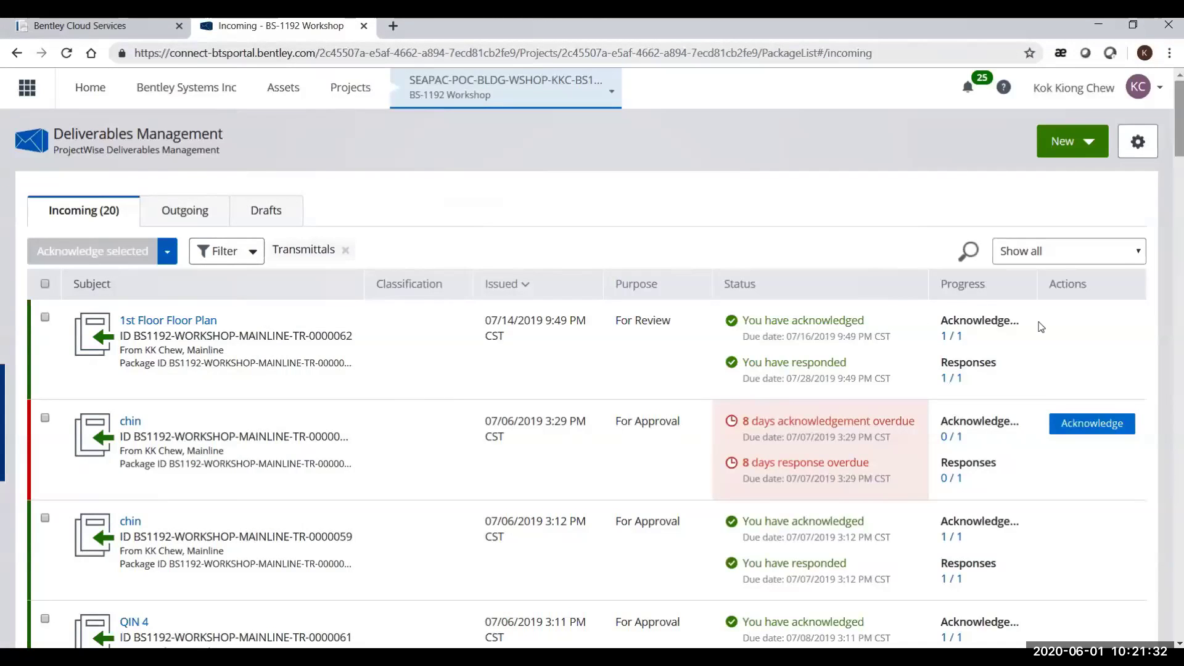
{"action": "key", "text": "alt+Tab"}
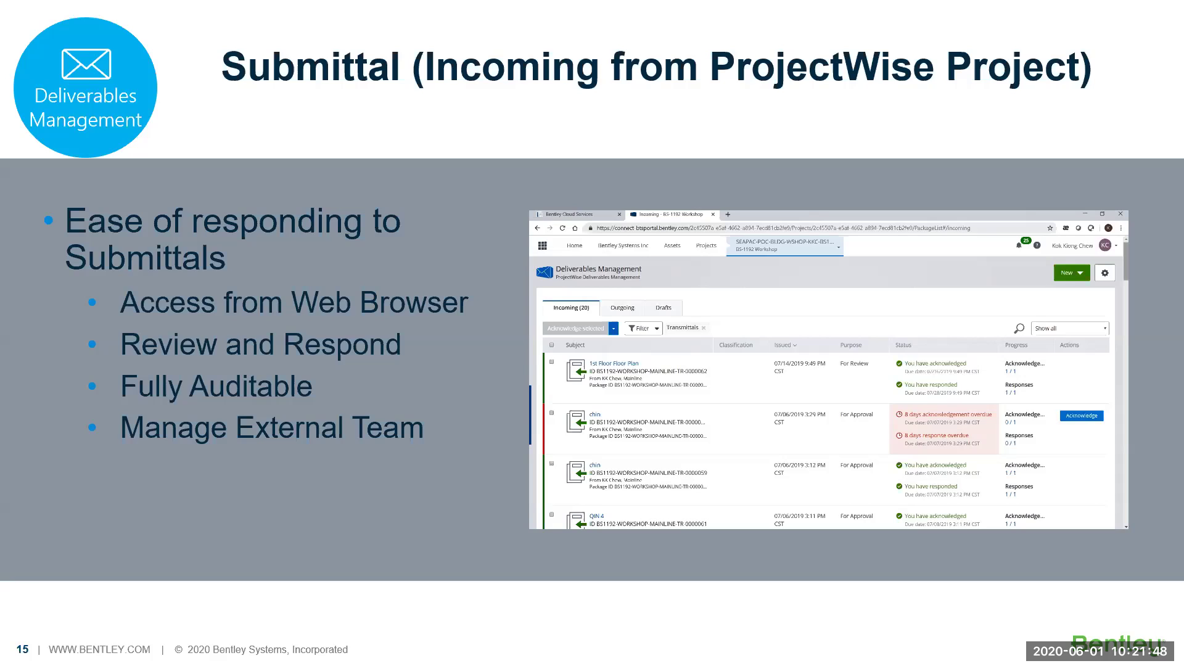
- Advance the slideshow to slide 16, Online PDF Mark-up
{"action": "key", "text": "Right"}
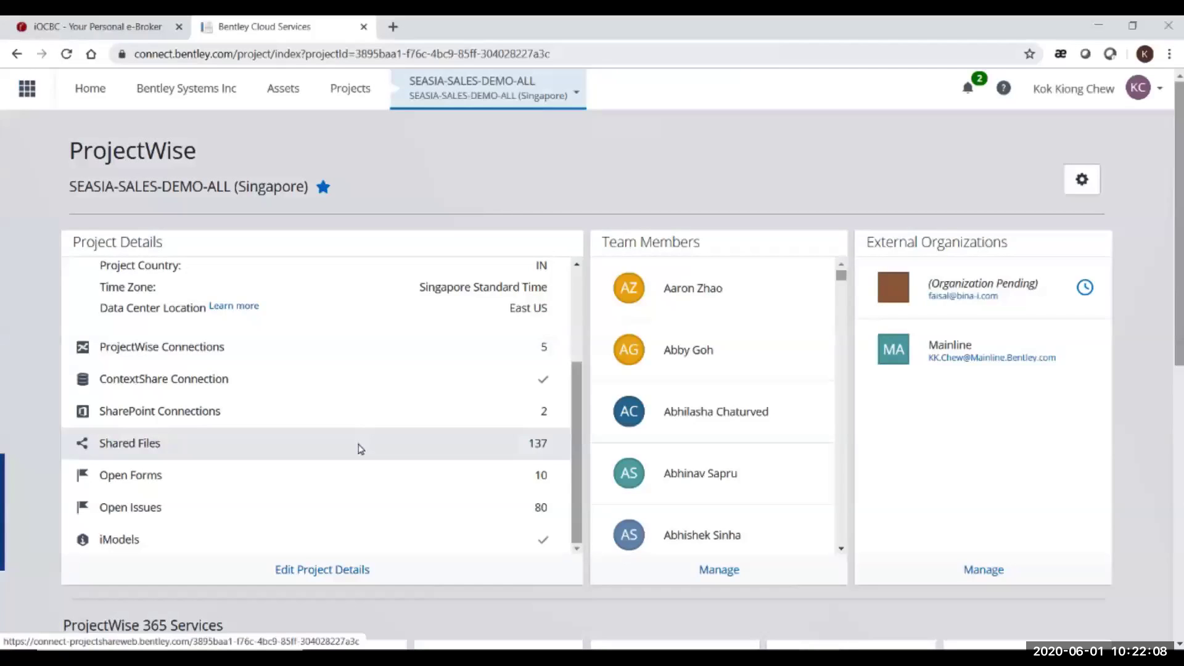
- In Deliverables Management, respond to Floor Plan and review ALO_3_00_ALO-3-0123_C_C_-PLAN-000-7.pdf
{"action": "scroll", "coordinate": [361, 449], "scroll_direction": "down", "scroll_amount": 4}
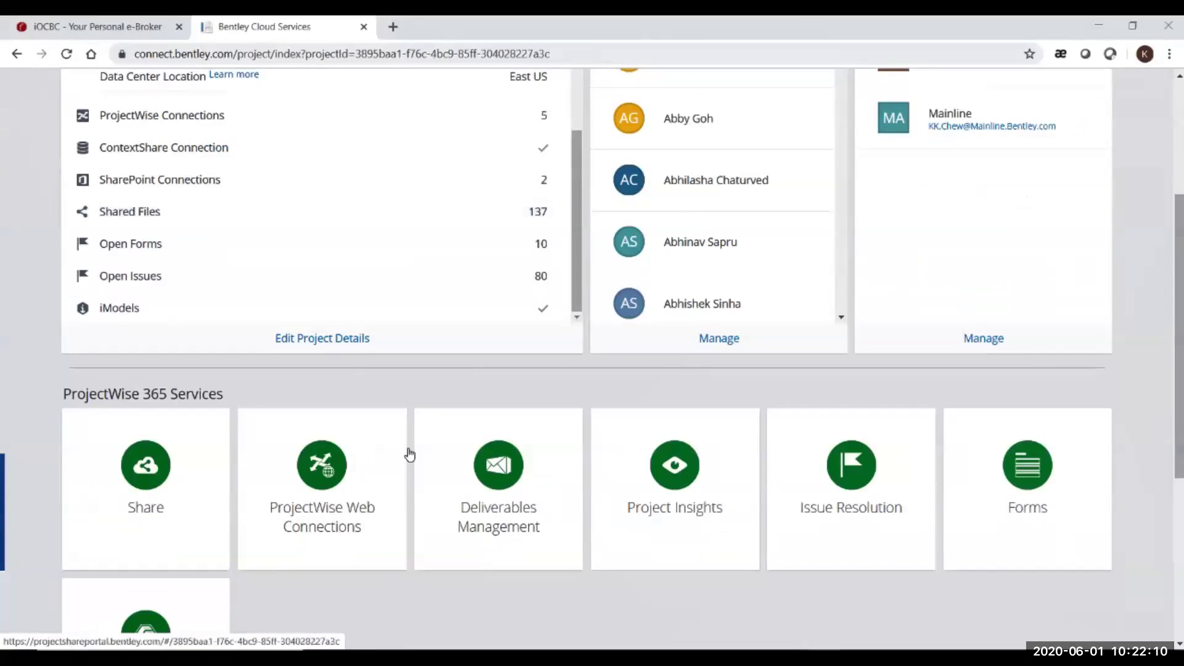
{"action": "left_click", "coordinate": [485, 459]}
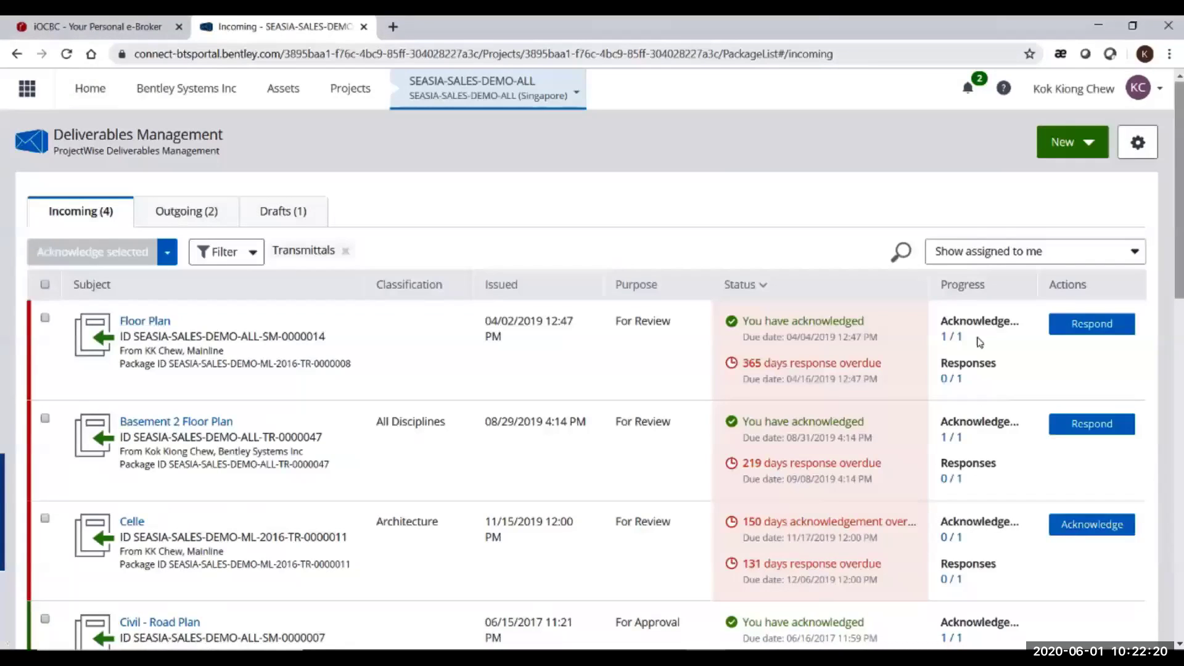
{"action": "left_click", "coordinate": [1079, 333]}
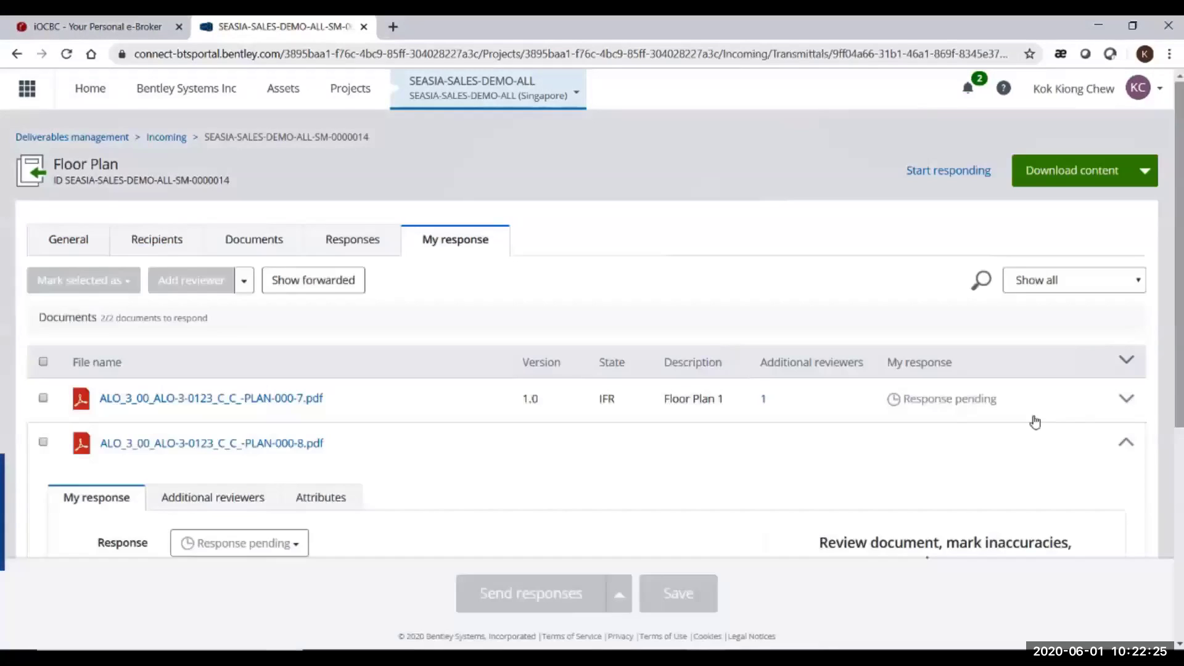
{"action": "left_click", "coordinate": [1126, 399]}
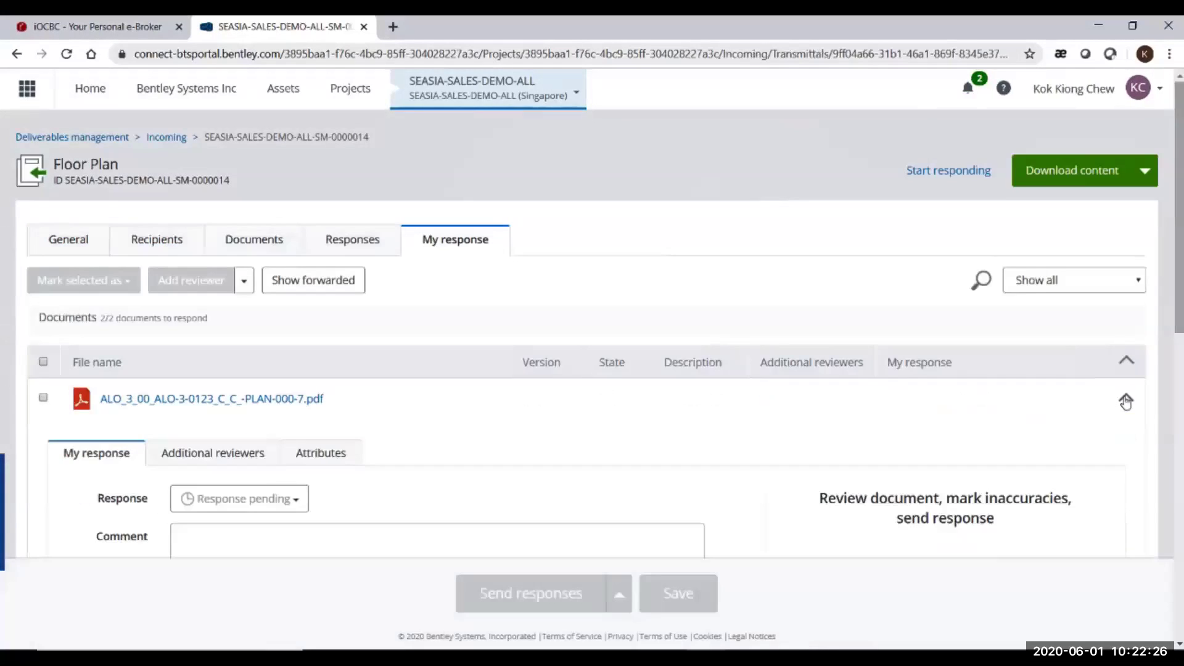
{"action": "scroll", "coordinate": [1125, 401], "scroll_direction": "down", "scroll_amount": 3}
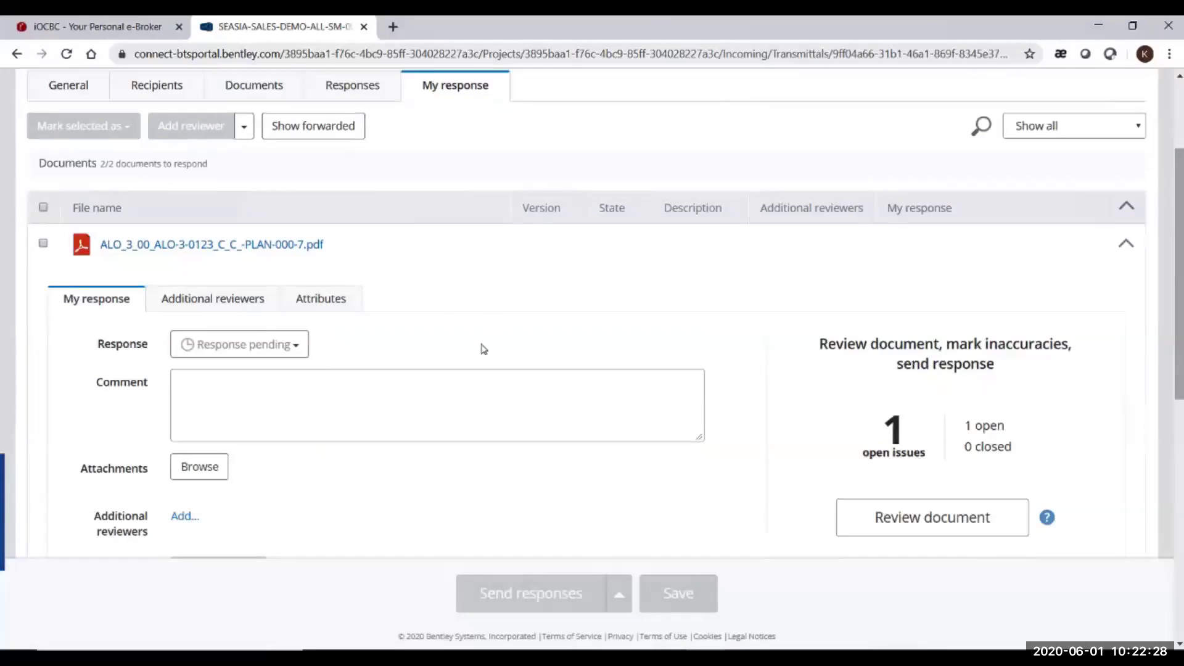
{"action": "scroll", "coordinate": [489, 349], "scroll_direction": "down", "scroll_amount": 1}
{"action": "scroll", "coordinate": [489, 349], "scroll_direction": "down", "scroll_amount": 1}
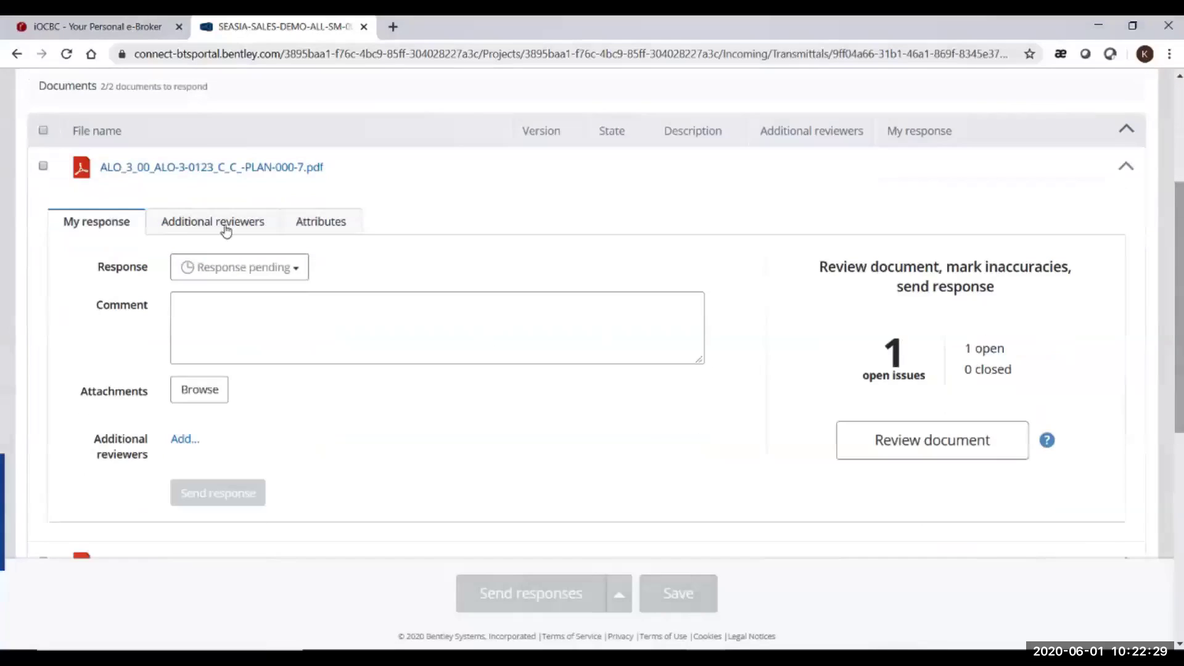
{"action": "left_click", "coordinate": [924, 441]}
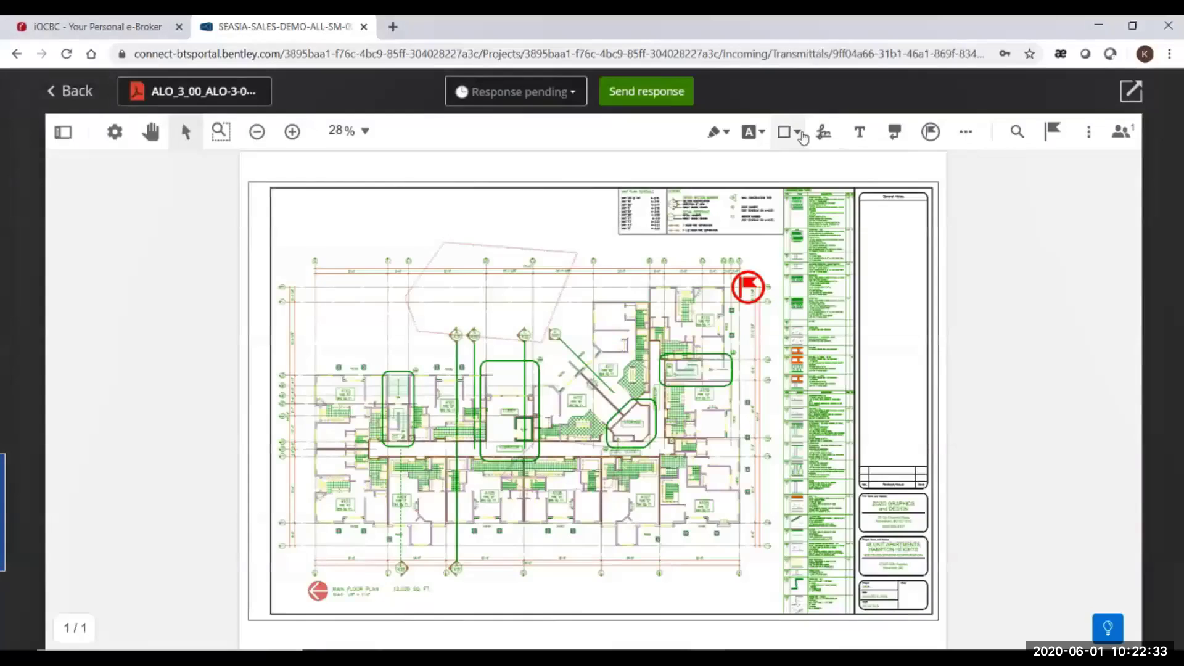
- Draw a revision cloud with a dark orange-brown border on the floor plan
{"action": "left_click", "coordinate": [802, 135]}
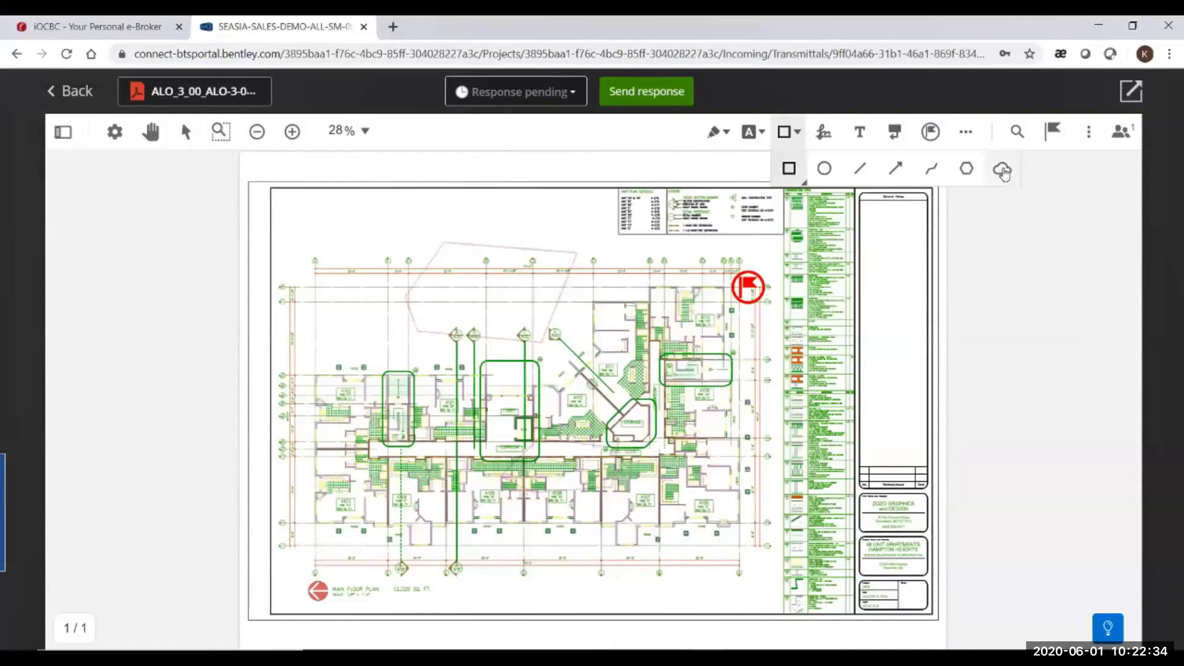
{"action": "left_click", "coordinate": [1001, 170]}
{"action": "left_click", "coordinate": [1013, 183]}
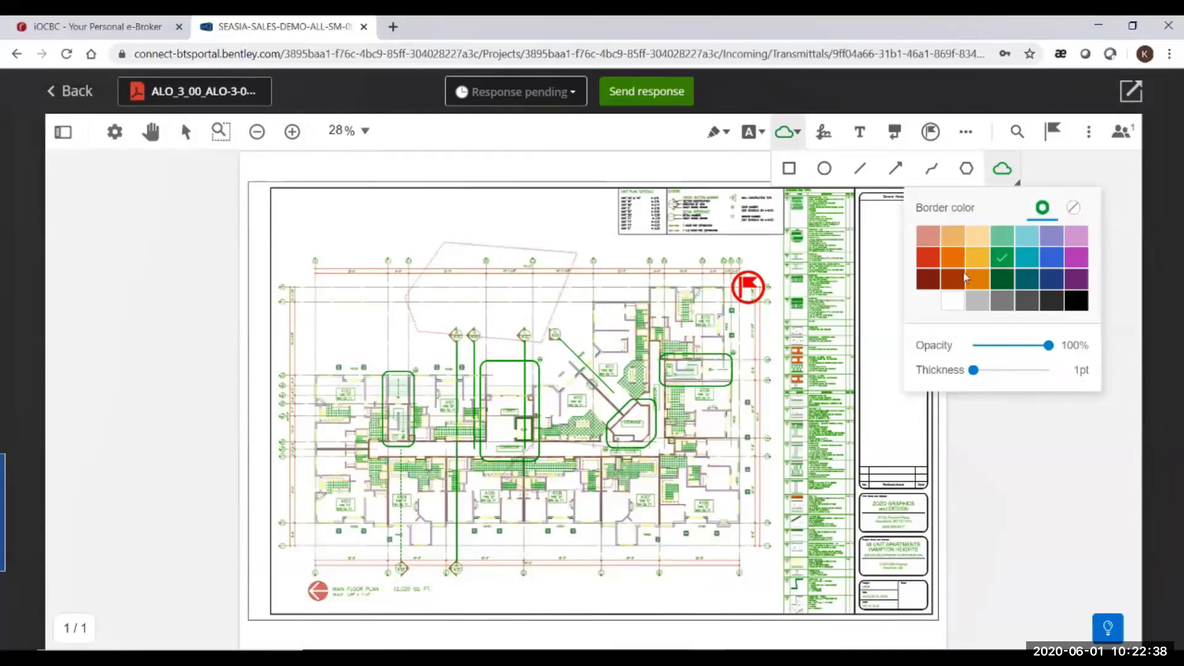
{"action": "left_click", "coordinate": [953, 278]}
{"action": "left_click", "coordinate": [442, 331]}
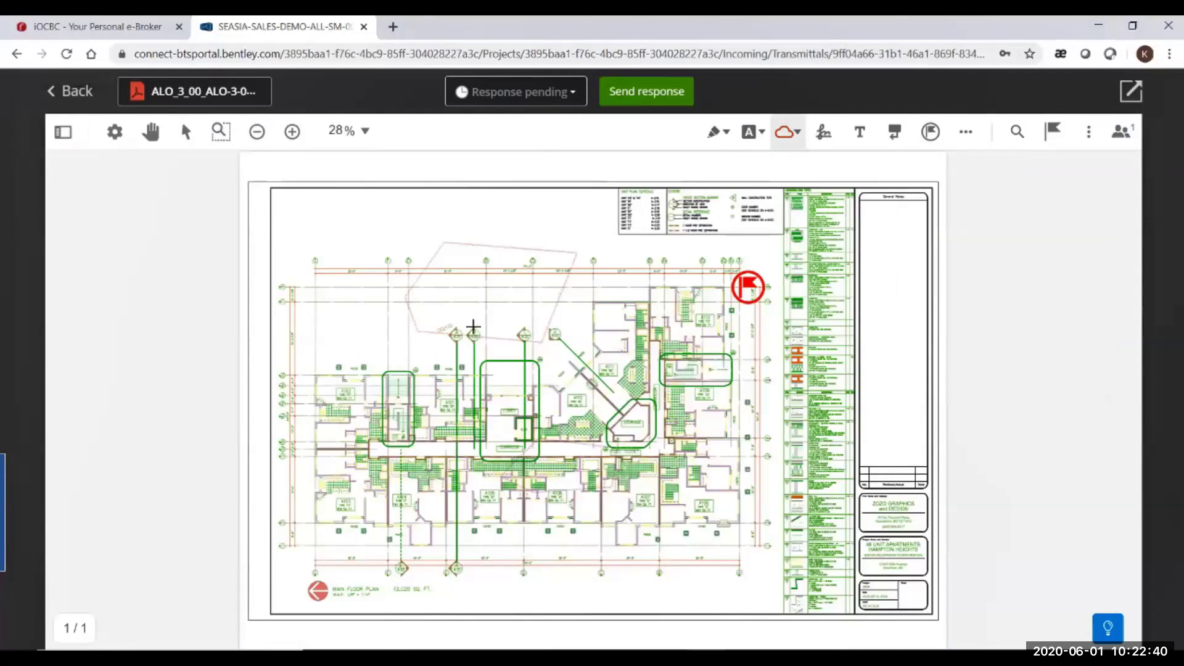
{"action": "left_click", "coordinate": [524, 336]}
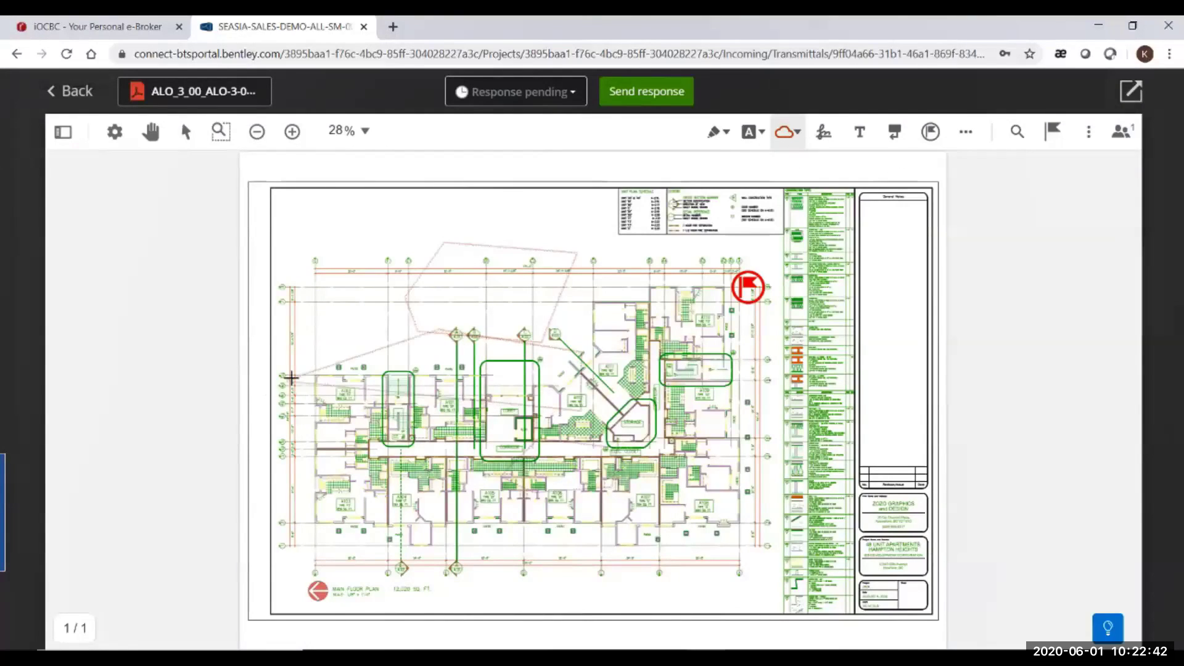
{"action": "double_click", "coordinate": [293, 376]}
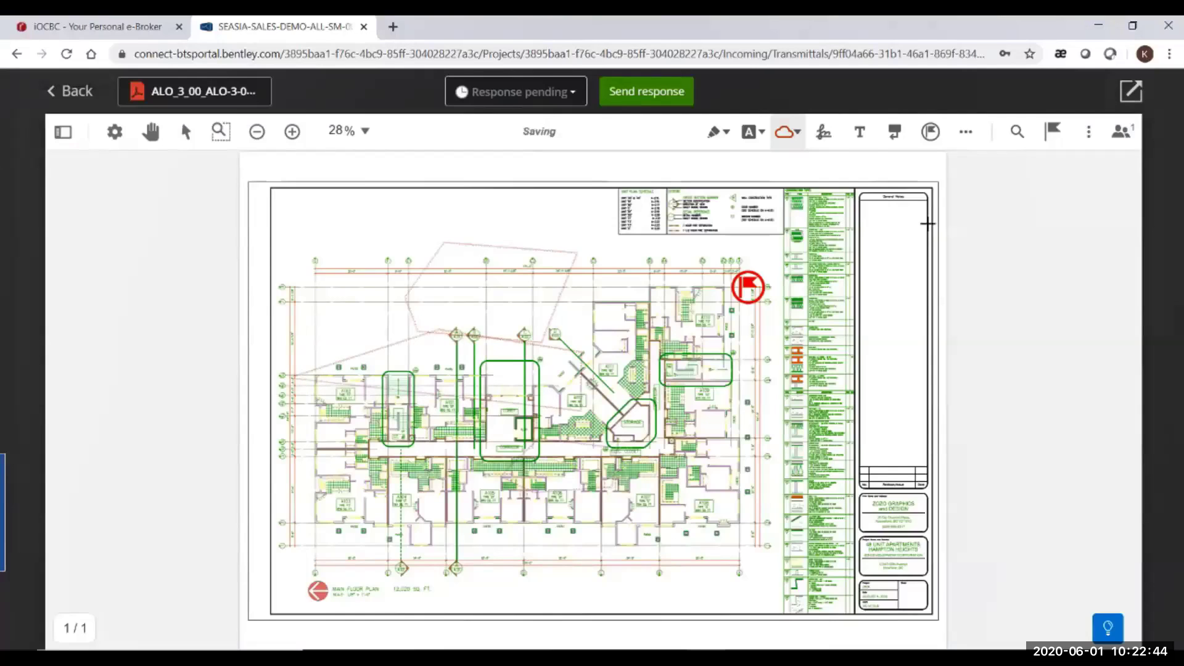
- Add a 35pt red 'Change offset to' note below the plan and show the markup list
{"action": "left_click", "coordinate": [866, 145]}
{"action": "left_click", "coordinate": [868, 147]}
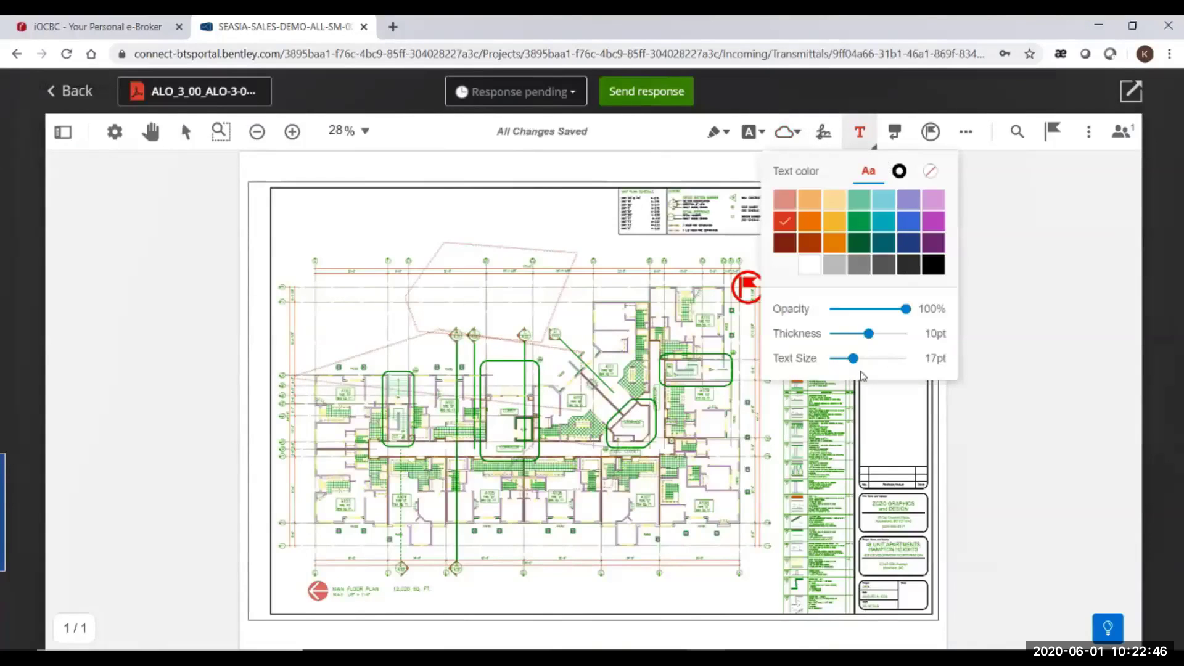
{"action": "left_click_drag", "start_coordinate": [854, 359], "coordinate": [891, 356]}
{"action": "left_click_drag", "start_coordinate": [538, 514], "coordinate": [727, 542]}
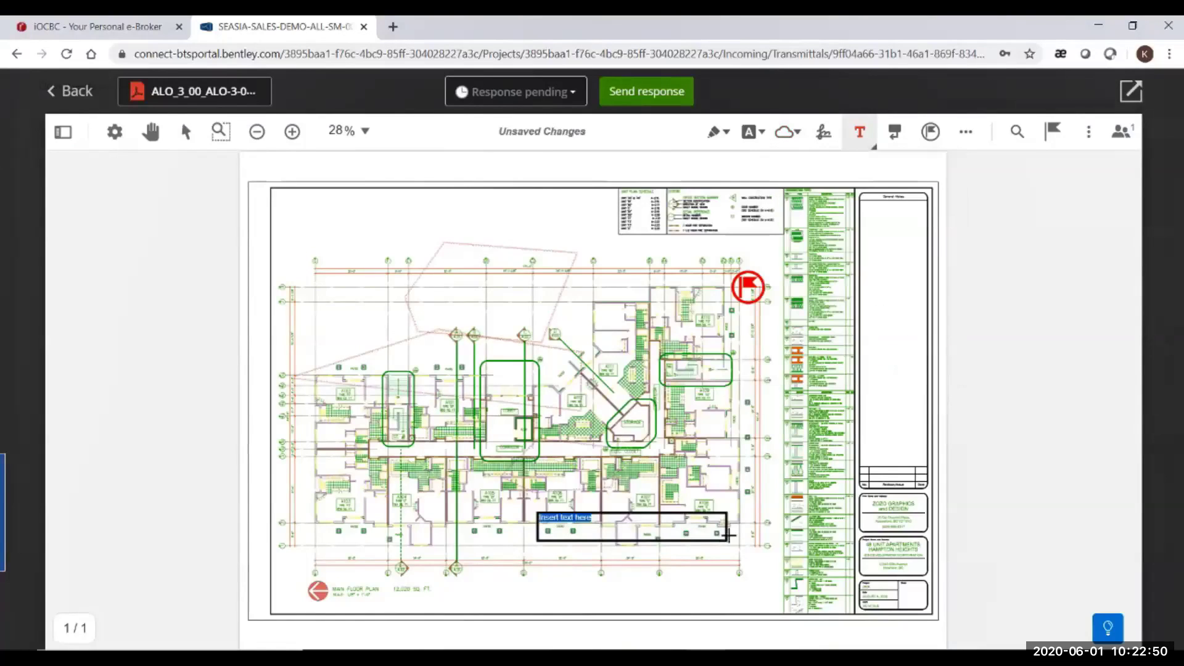
{"action": "type", "text": "Change offset to 90mm"}
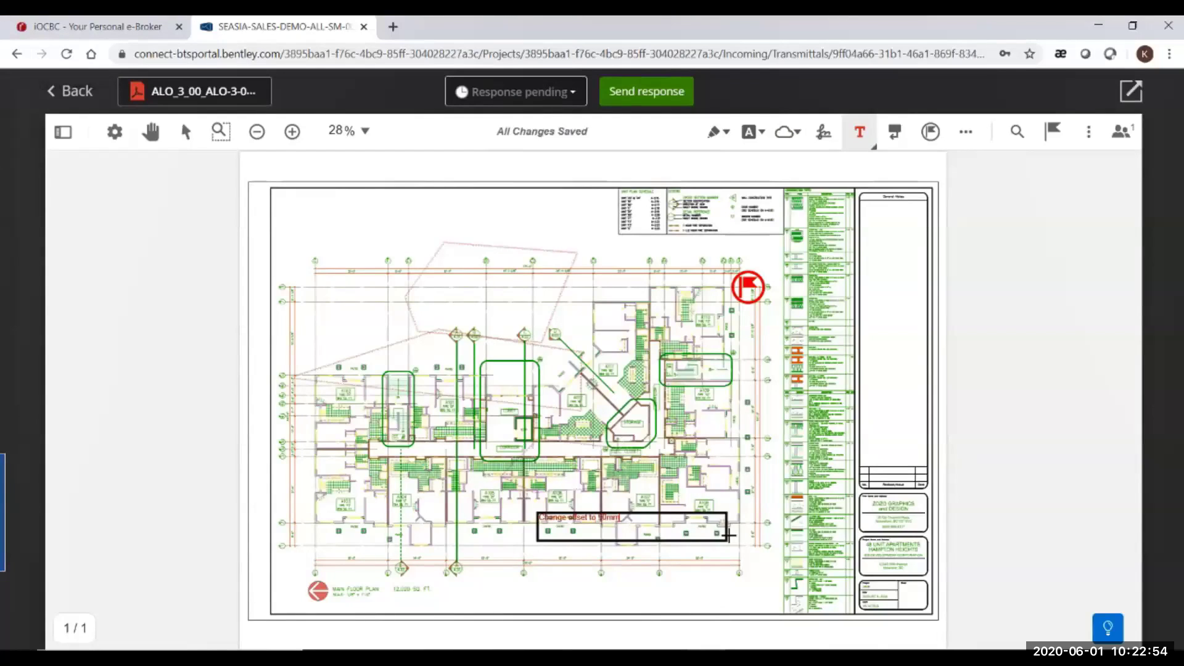
{"action": "left_click", "coordinate": [720, 491]}
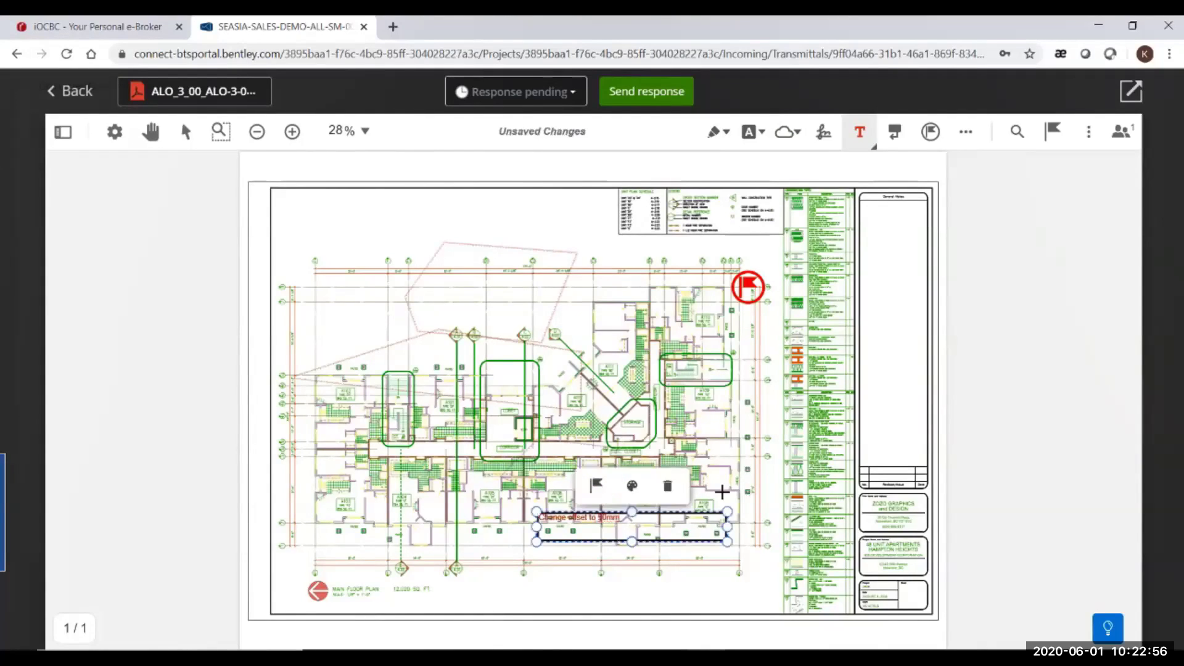
{"action": "left_click", "coordinate": [1052, 131]}
{"action": "left_click", "coordinate": [931, 132]}
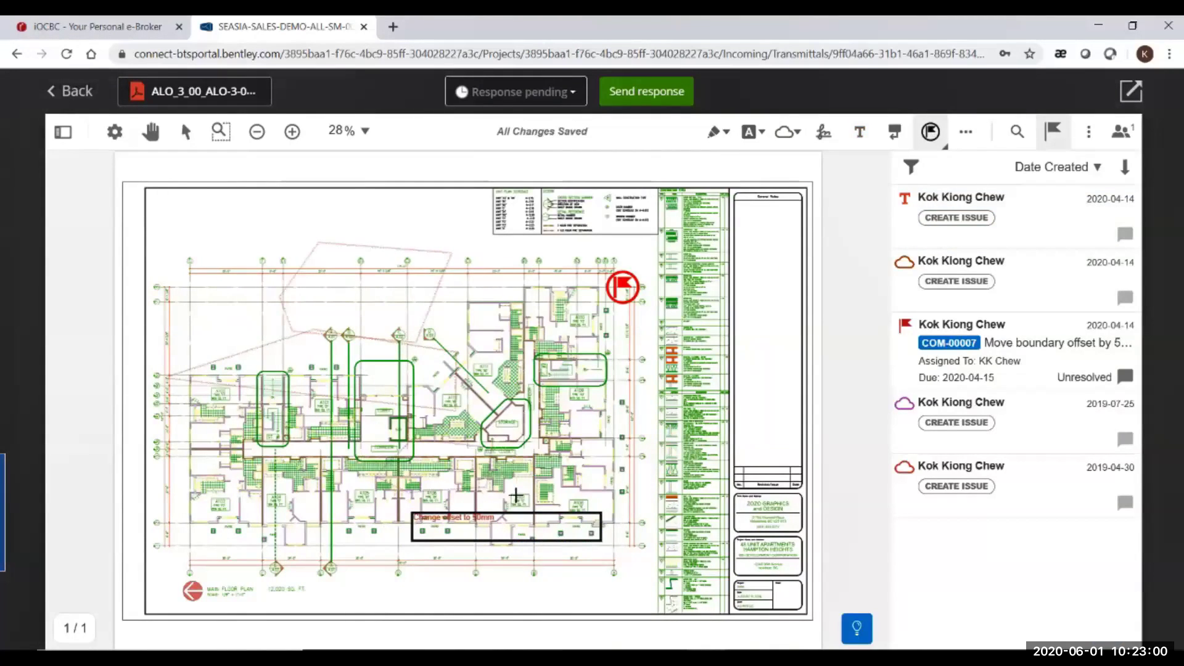
- Place a new issue with subject 'Change offset by 50mm', due 2020-04-16
{"action": "left_click", "coordinate": [511, 501]}
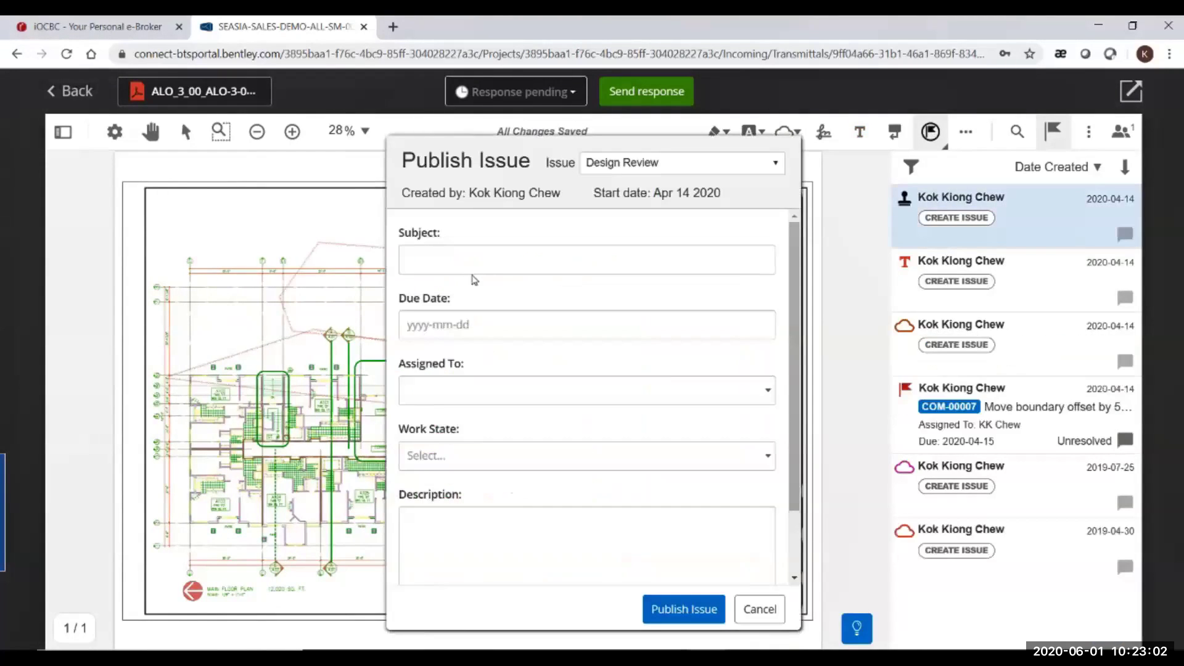
{"action": "left_click", "coordinate": [474, 263]}
{"action": "type", "text": "Change offset by "}
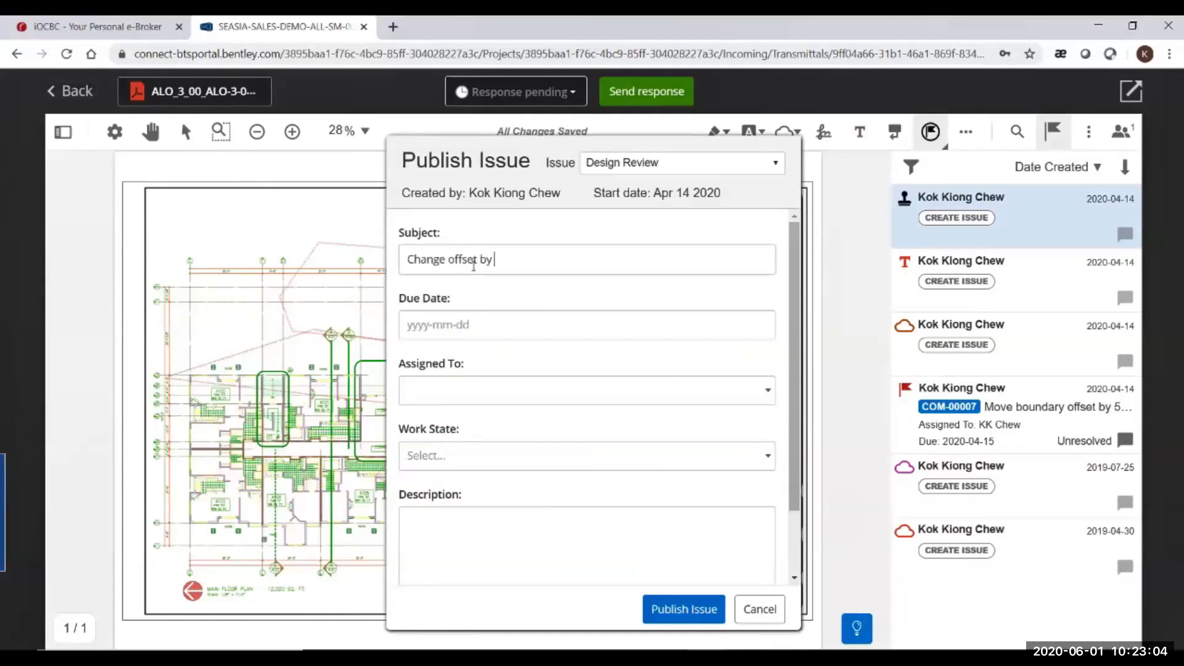
{"action": "type", "text": "50mm"}
{"action": "left_click_drag", "start_coordinate": [482, 262], "coordinate": [438, 334]}
{"action": "key", "text": "ctrl+c"}
{"action": "left_click", "coordinate": [437, 334]}
{"action": "left_click", "coordinate": [512, 459]}
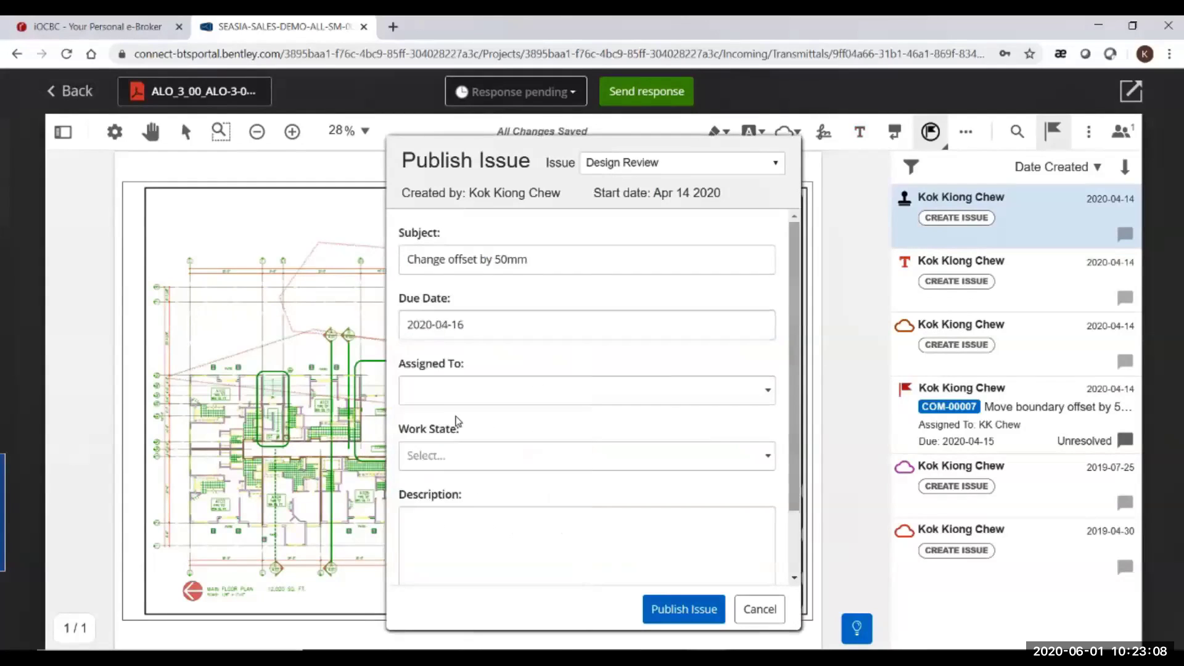
- Assign the issue to a reviewer, set it Unresolved, paste the description, and publish it
{"action": "left_click", "coordinate": [455, 399]}
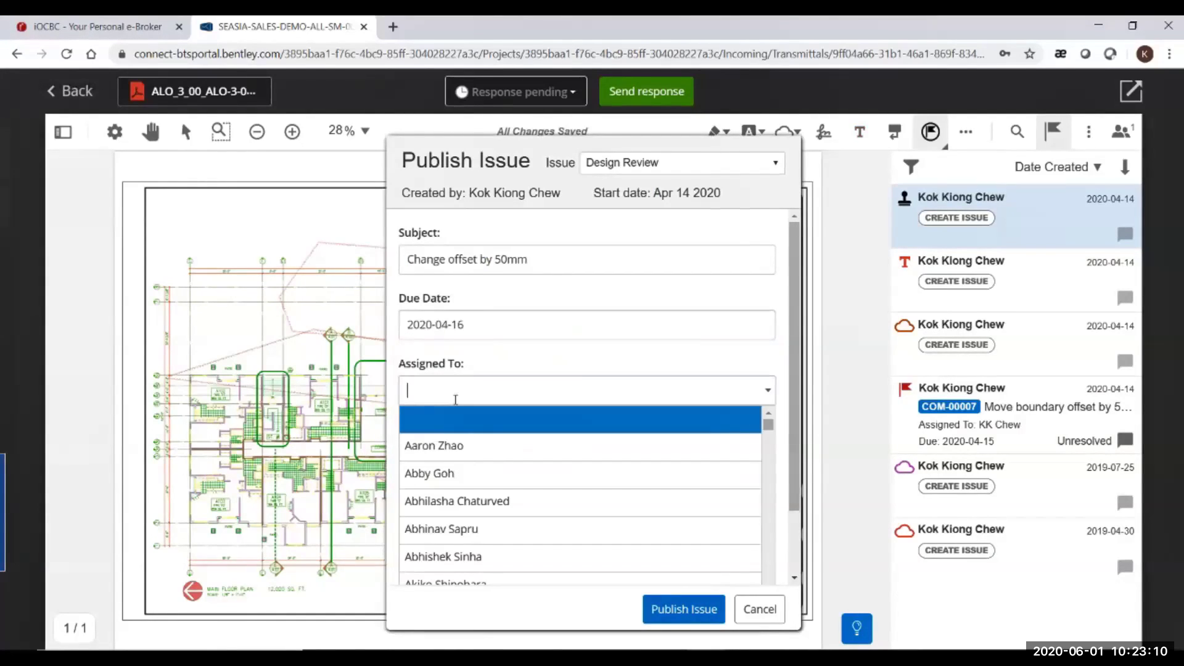
{"action": "type", "text": "kk"}
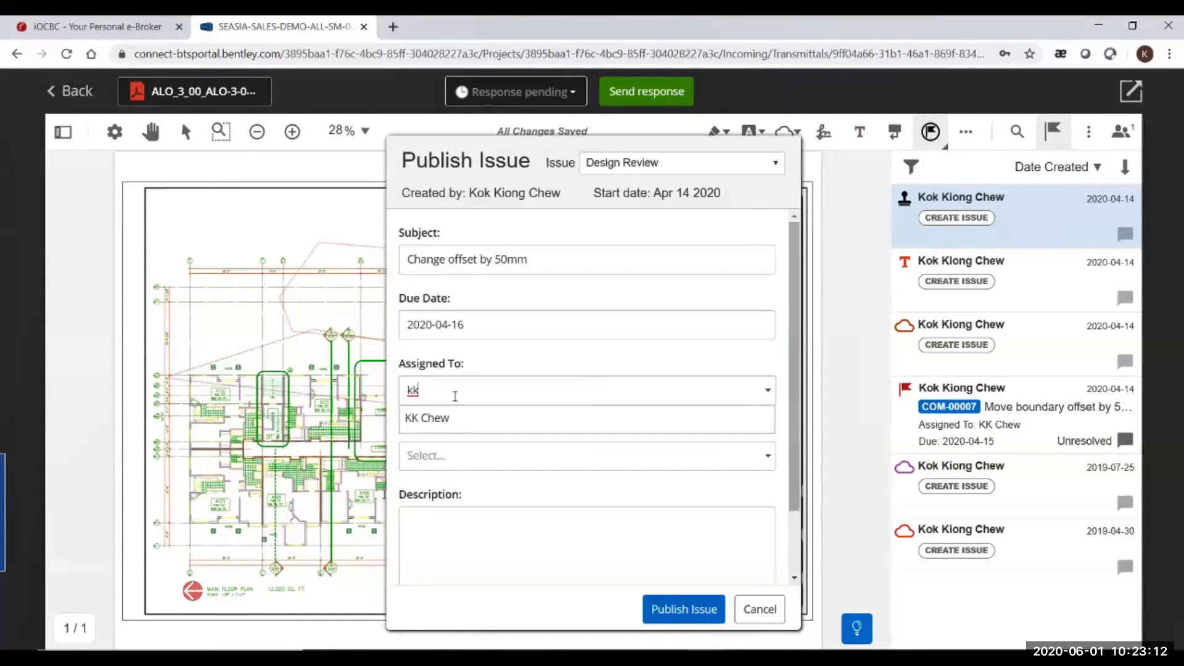
{"action": "left_click", "coordinate": [450, 419]}
{"action": "left_click", "coordinate": [464, 456]}
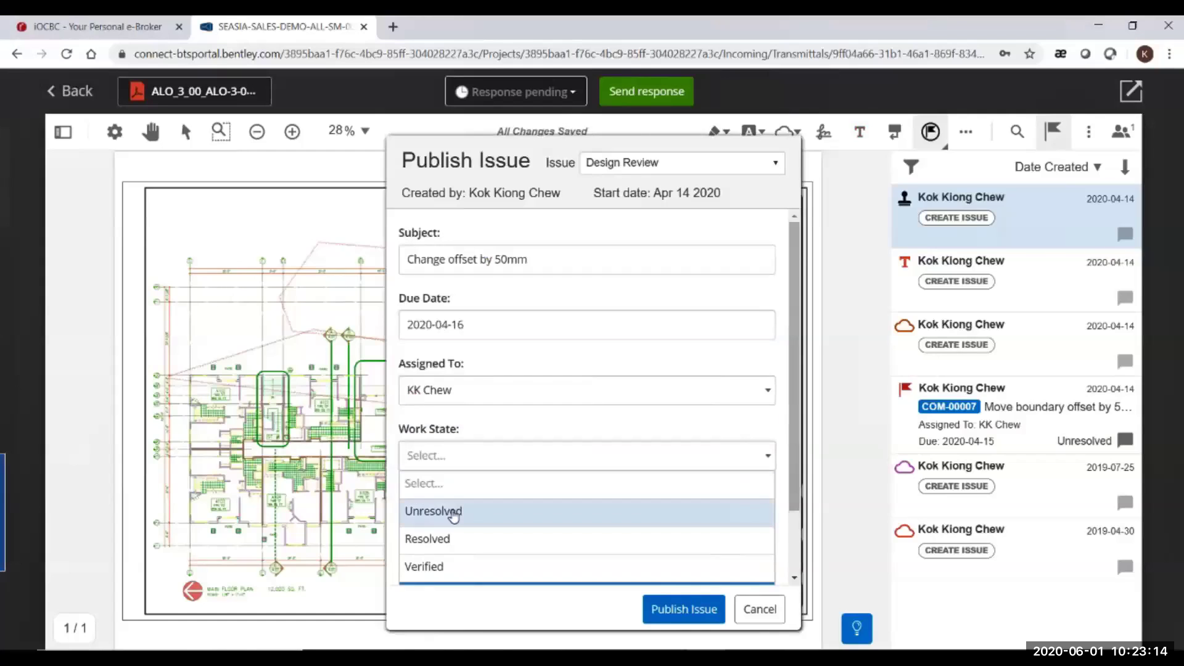
{"action": "left_click", "coordinate": [453, 510]}
{"action": "left_click", "coordinate": [439, 524]}
{"action": "right_click", "coordinate": [440, 525]}
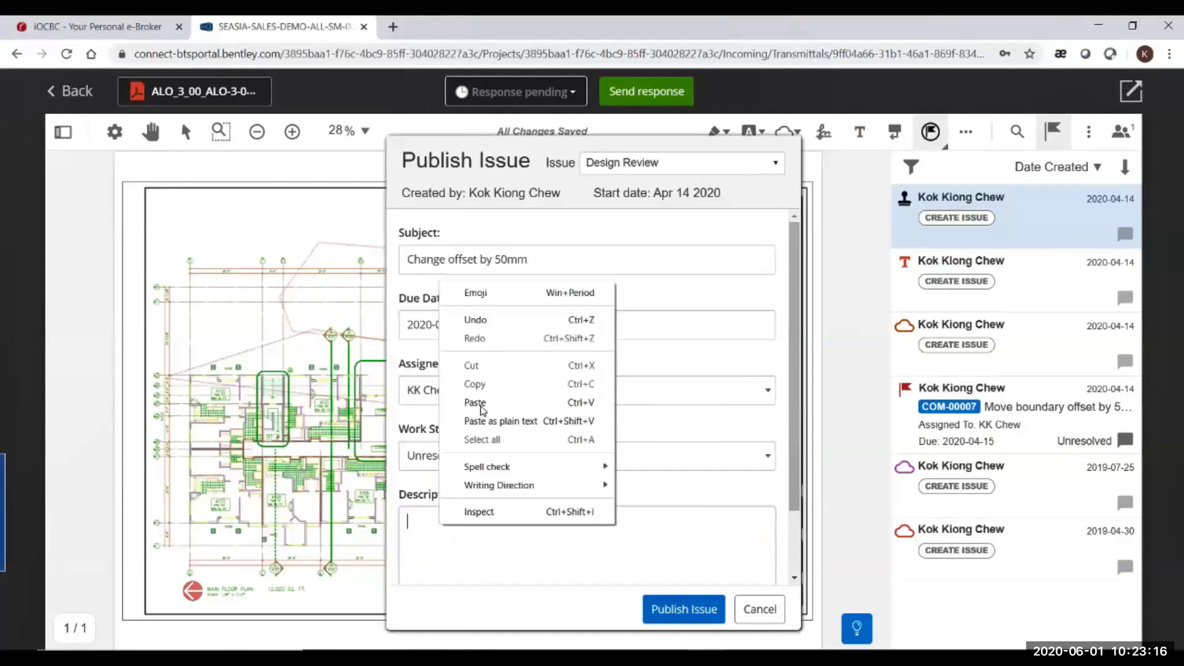
{"action": "left_click", "coordinate": [485, 402]}
{"action": "left_click", "coordinate": [685, 610]}
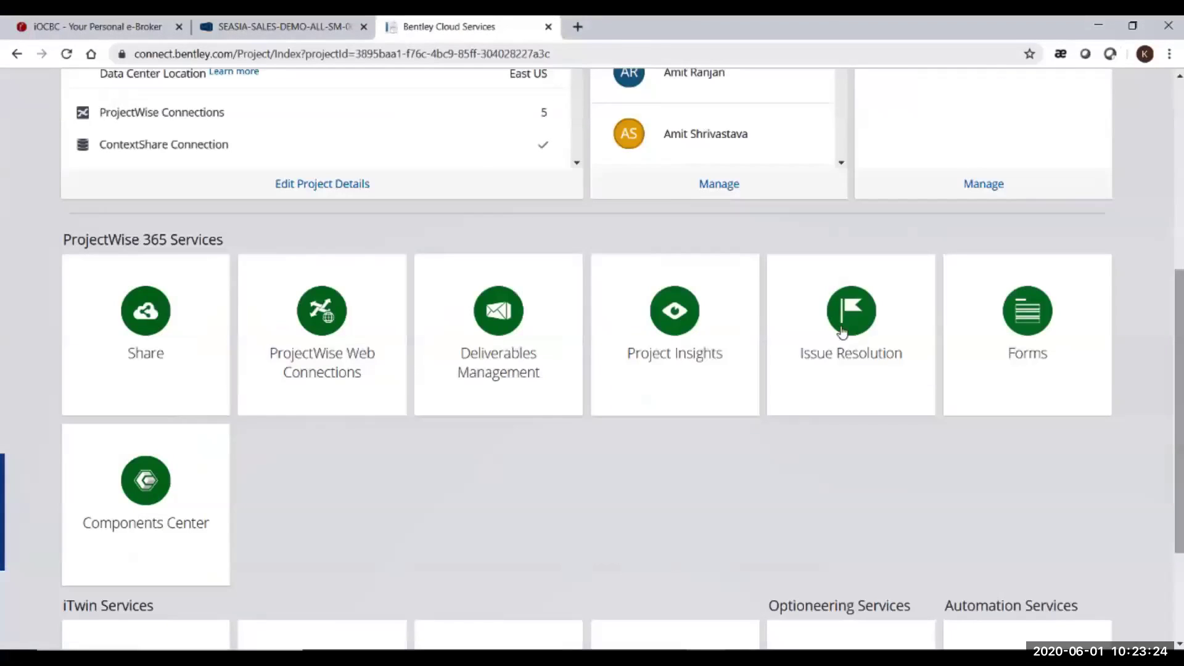
- In Issue Resolution, view the COM-00008 form, cancel it, and scroll the filled-out forms list
{"action": "left_click", "coordinate": [854, 329]}
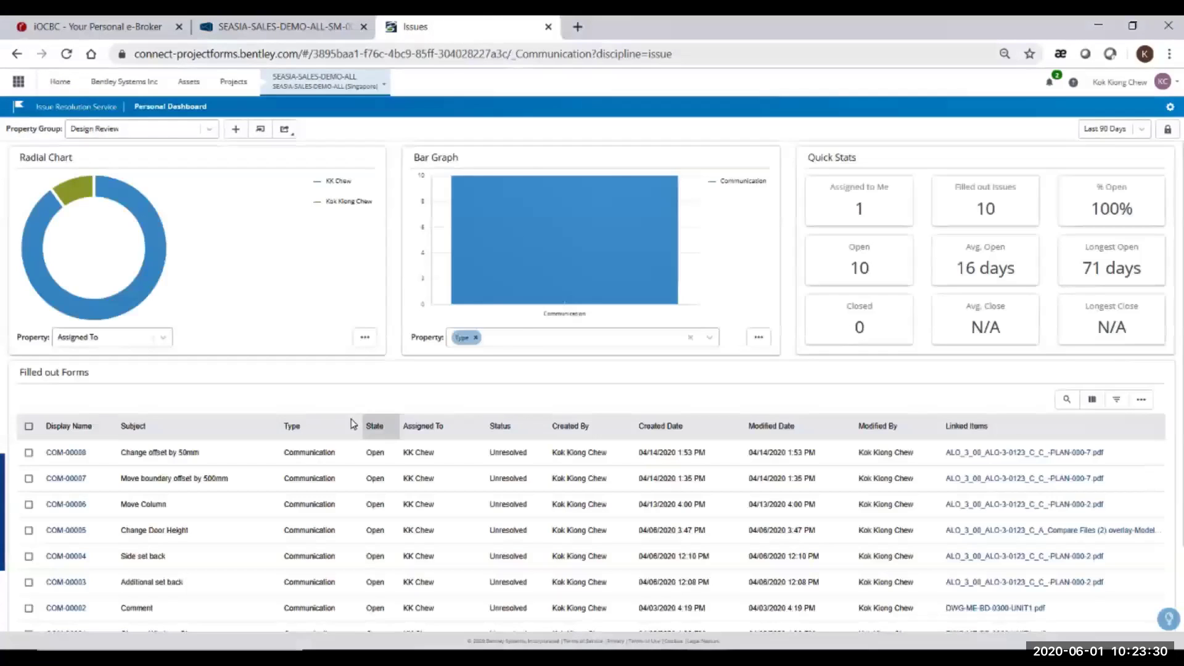
{"action": "left_click", "coordinate": [71, 455]}
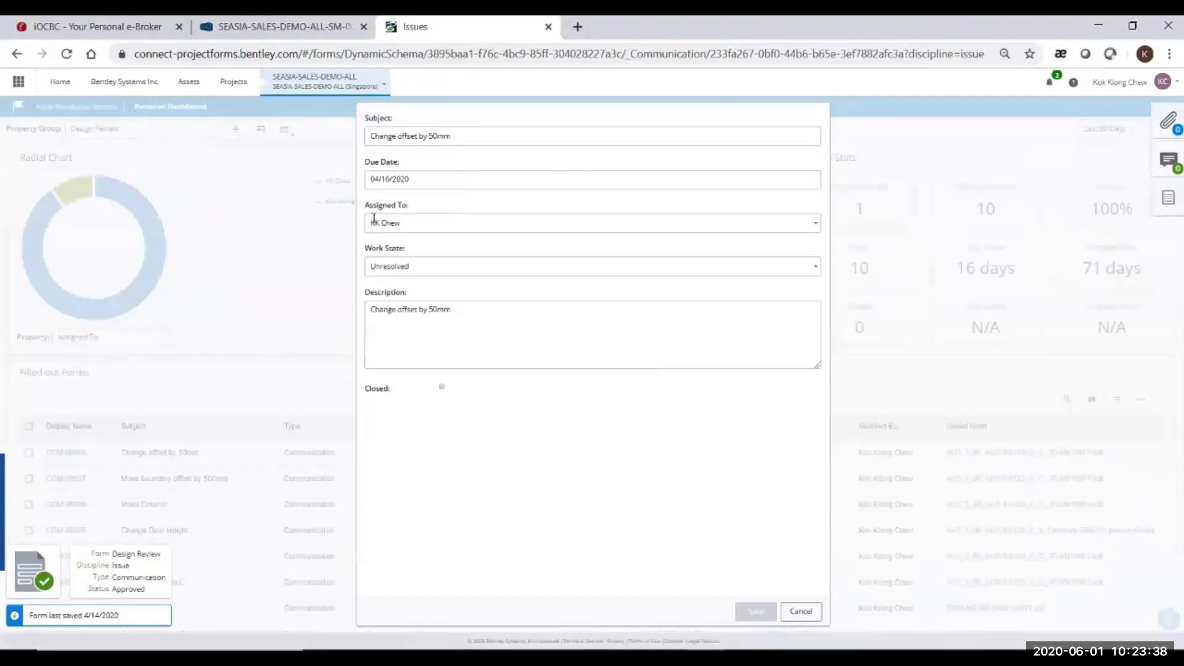
{"action": "left_click", "coordinate": [801, 610]}
{"action": "scroll", "coordinate": [61, 467], "scroll_direction": "down", "scroll_amount": 2}
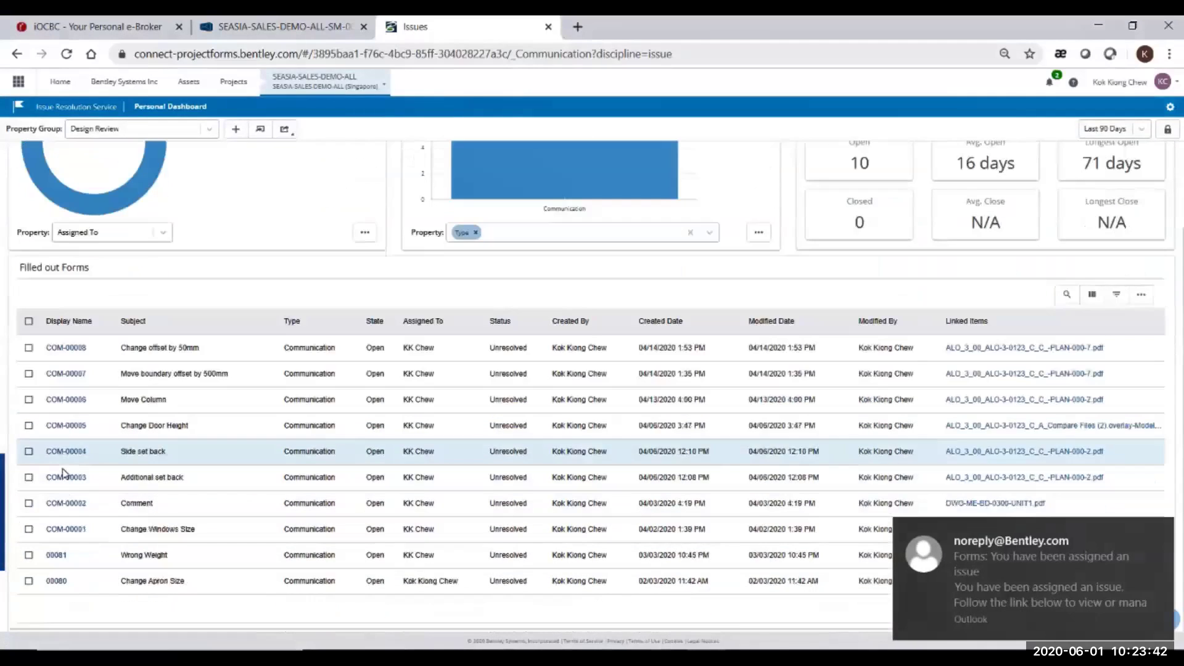
- Read the 'You have been assigned an issue' email, then minimize it
{"action": "left_click", "coordinate": [1064, 570]}
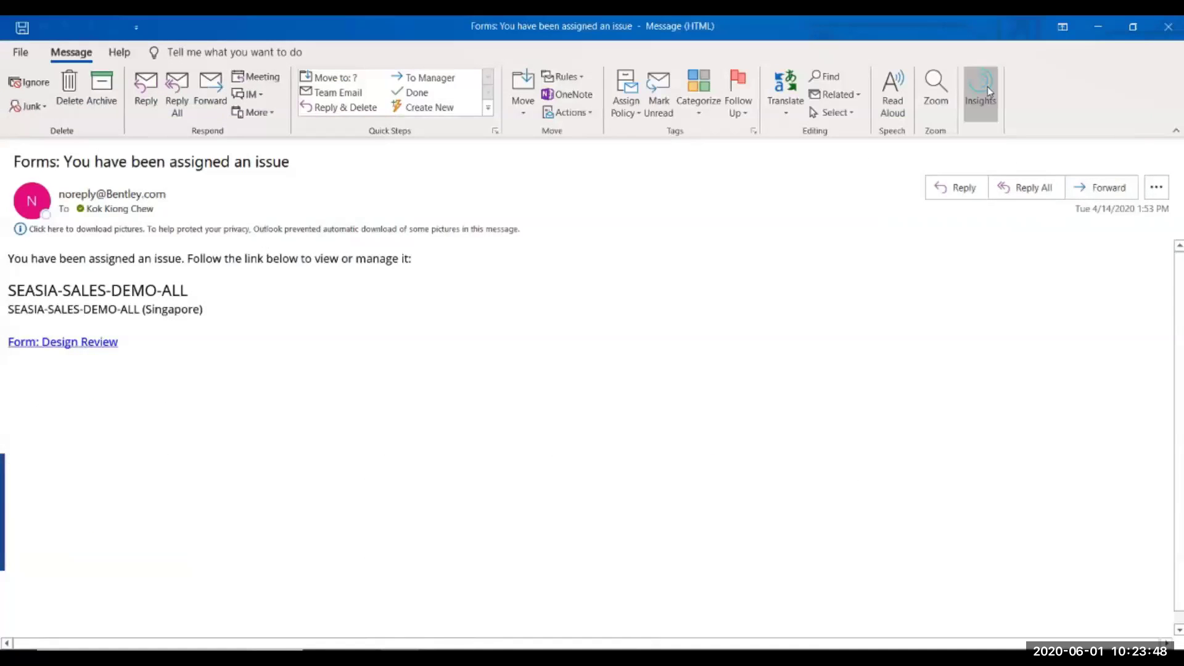
{"action": "left_click", "coordinate": [1097, 28]}
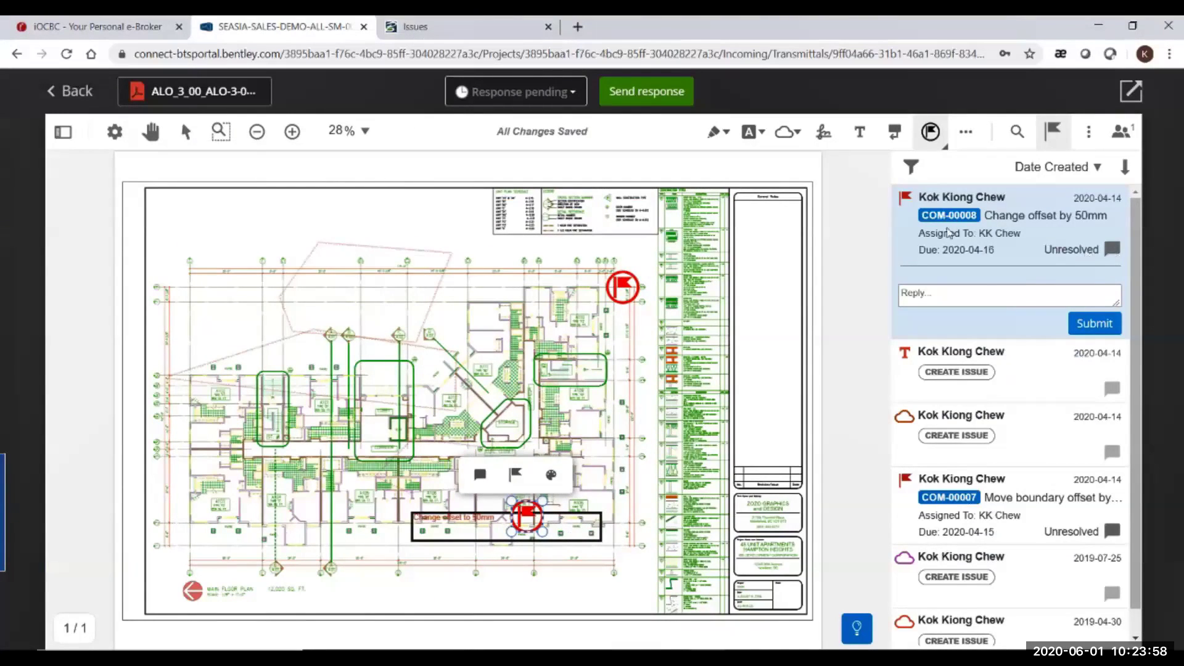
- Update issue COM-00008's work state to Resolved
{"action": "left_click", "coordinate": [934, 217]}
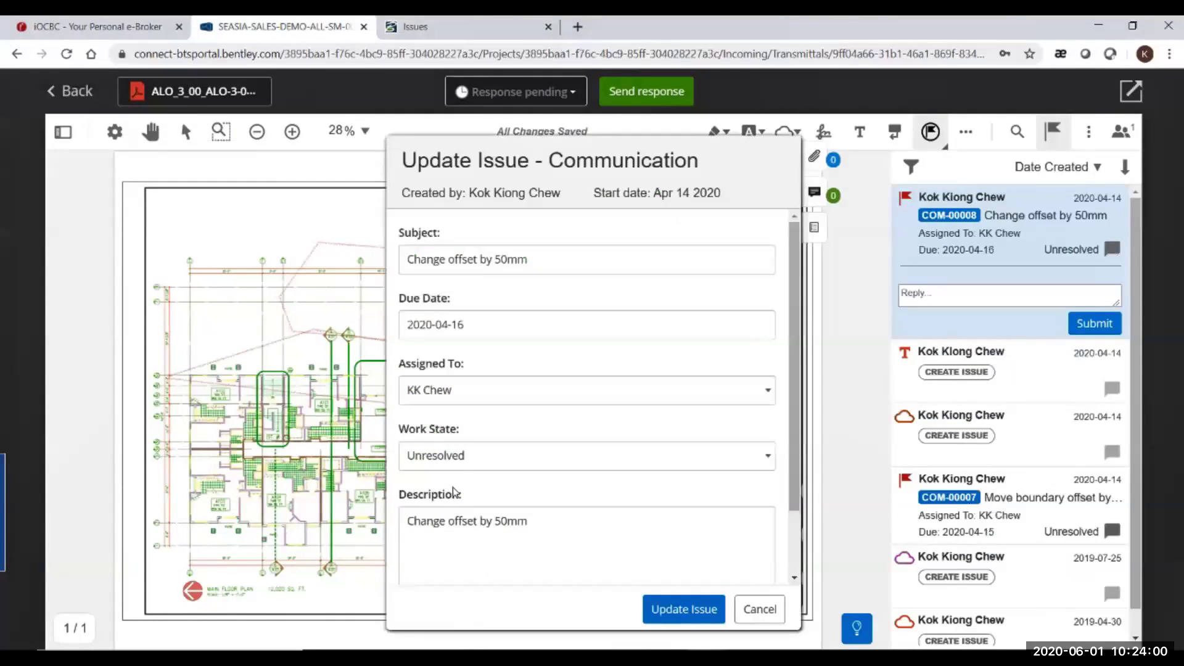
{"action": "left_click", "coordinate": [465, 459]}
{"action": "left_click", "coordinate": [457, 538]}
{"action": "left_click", "coordinate": [685, 611]}
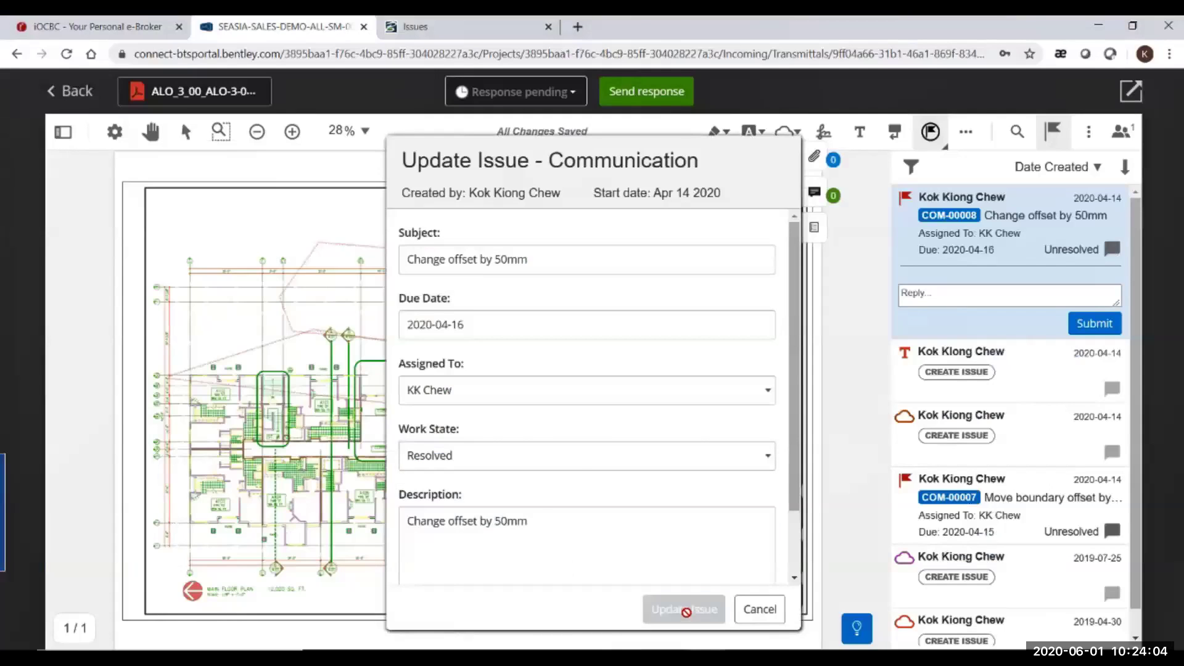
- Mark COM-00007 Verified and set the drawing's response to Approved with comments
{"action": "left_click", "coordinate": [942, 426]}
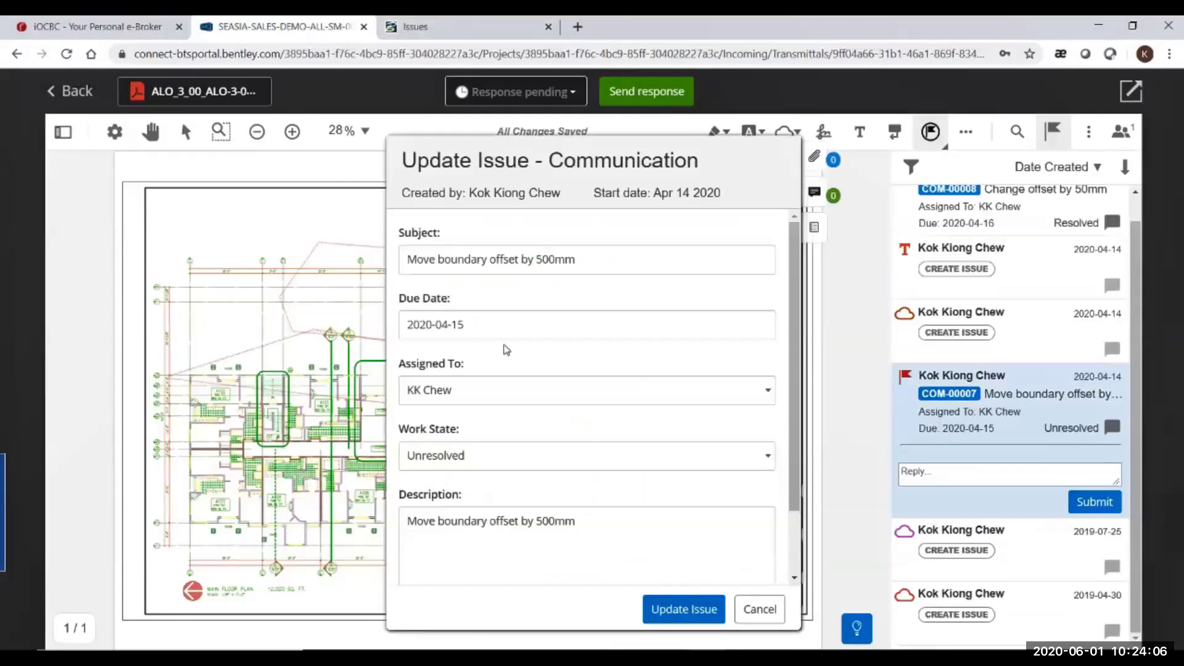
{"action": "left_click", "coordinate": [586, 455]}
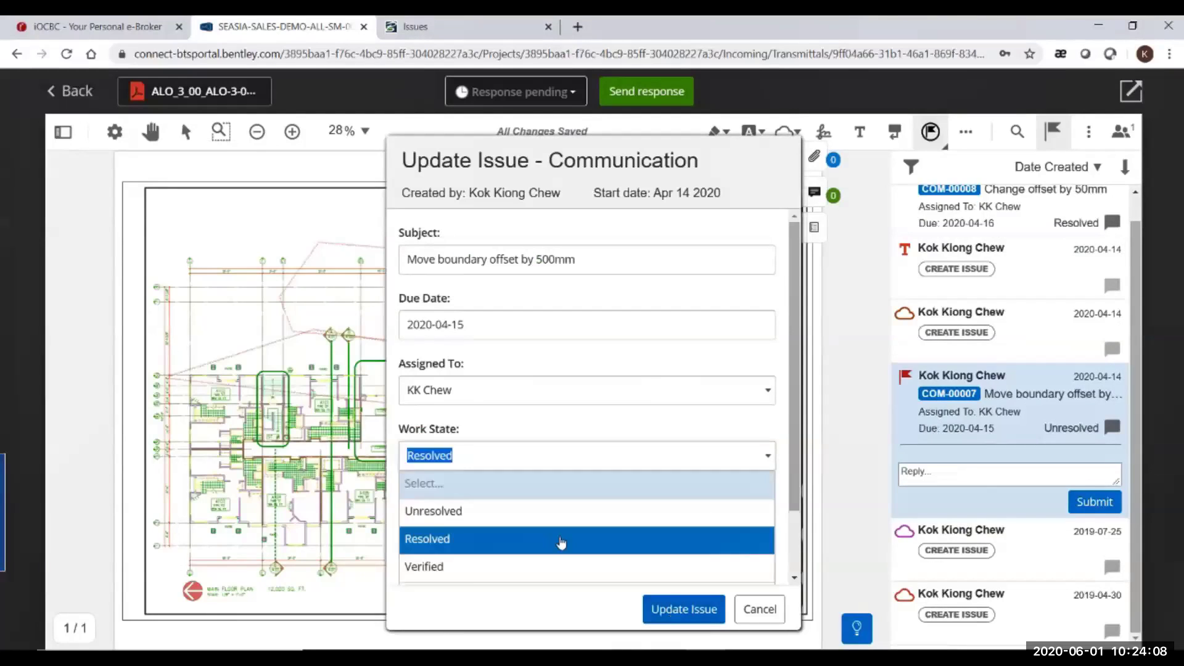
{"action": "left_click", "coordinate": [542, 569]}
{"action": "left_click", "coordinate": [689, 614]}
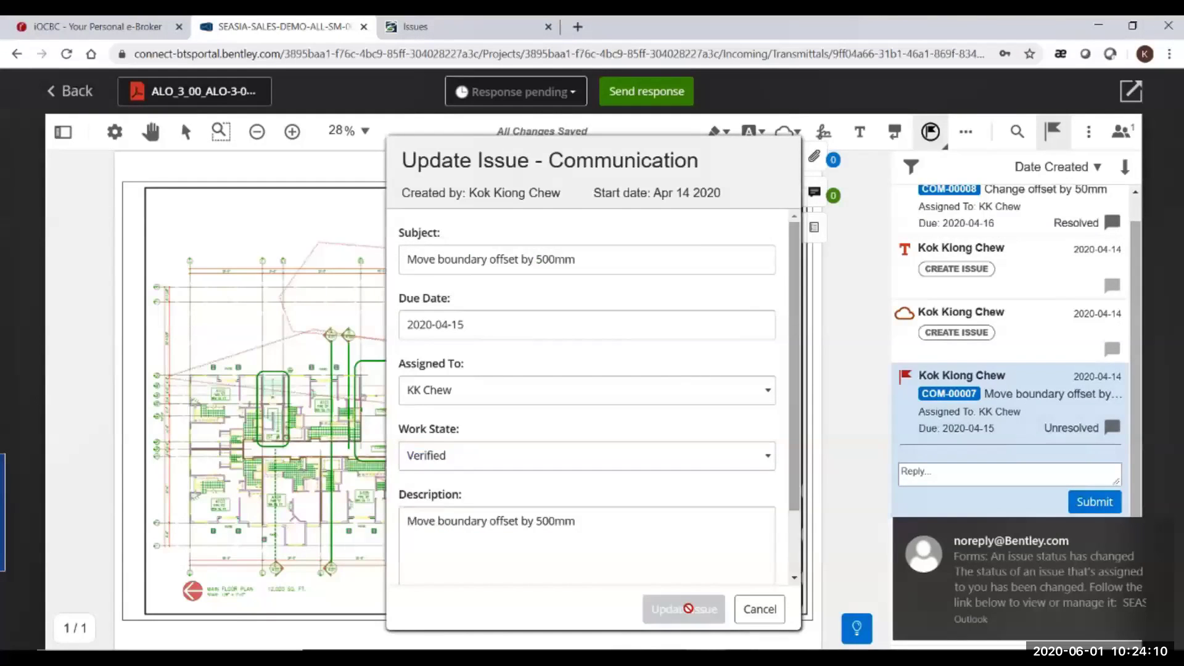
{"action": "left_click", "coordinate": [578, 93]}
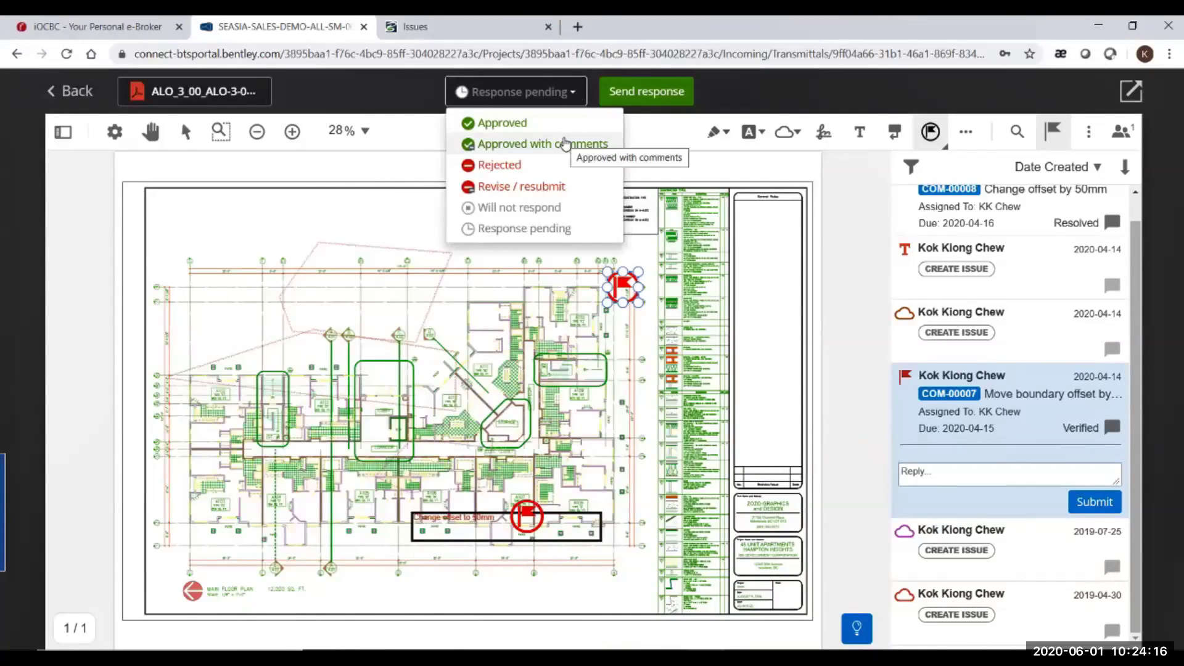
{"action": "left_click", "coordinate": [565, 144]}
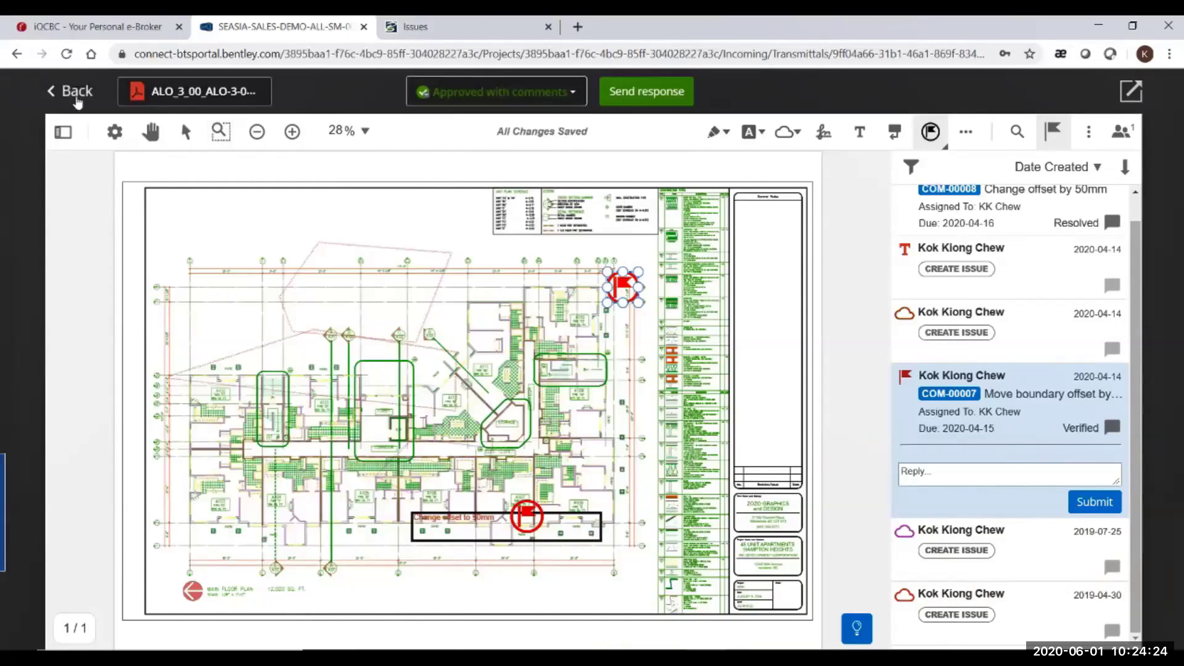
- Return to the responses page and set PLAN-000-8's response to Approved
{"action": "left_click", "coordinate": [77, 98]}
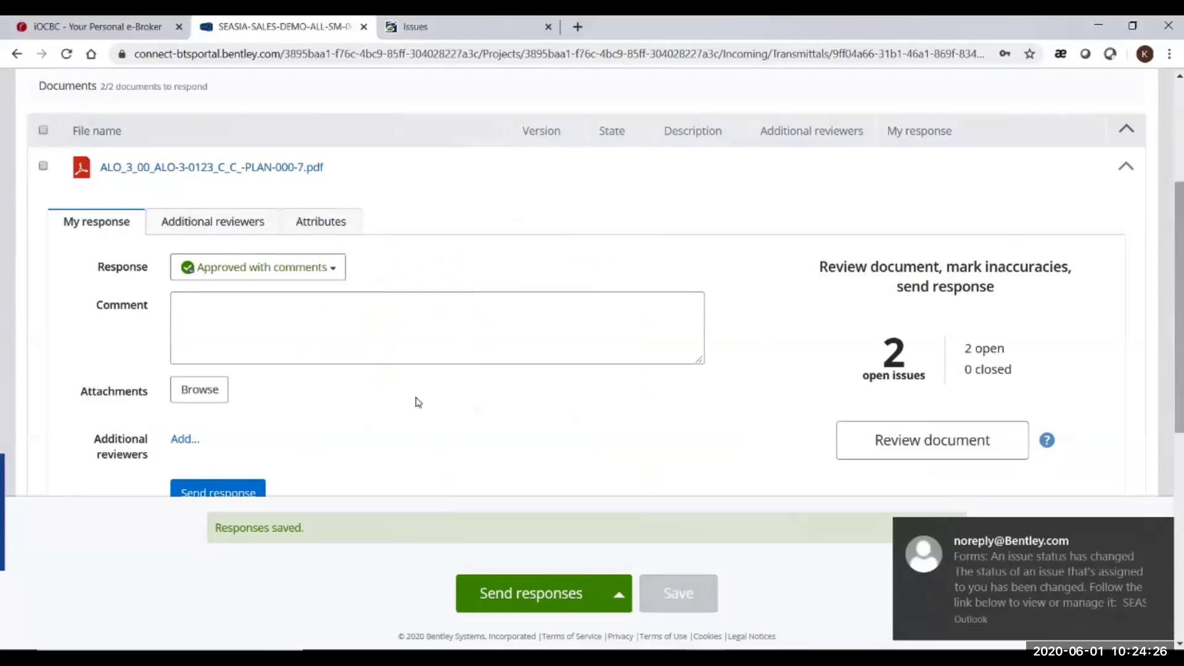
{"action": "scroll", "coordinate": [417, 398], "scroll_direction": "down", "scroll_amount": 5}
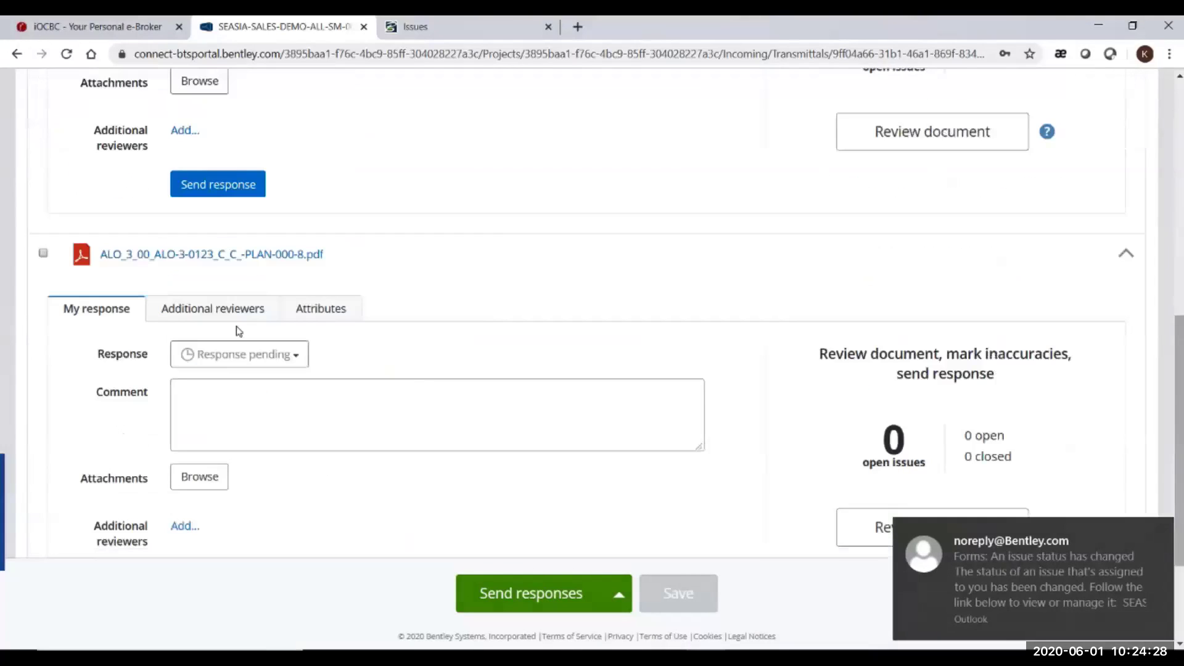
{"action": "left_click", "coordinate": [297, 356]}
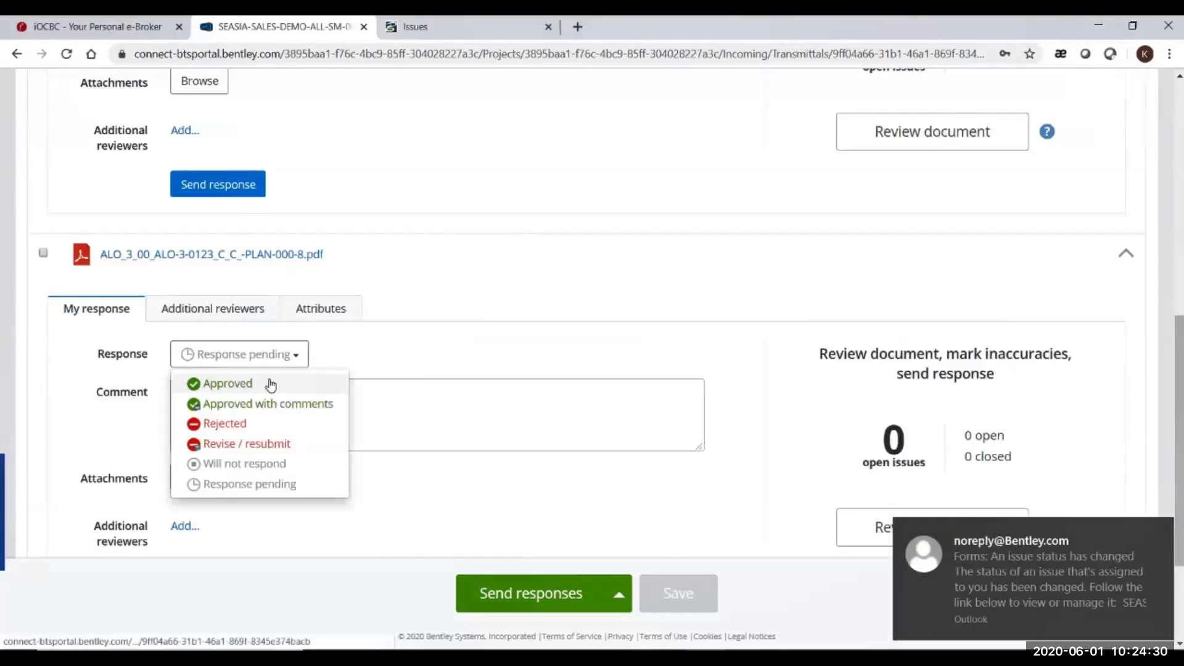
{"action": "left_click", "coordinate": [269, 383]}
- Send both documents' responses despite missing reviewer responses, locking them
{"action": "scroll", "coordinate": [440, 334], "scroll_direction": "up", "scroll_amount": 4}
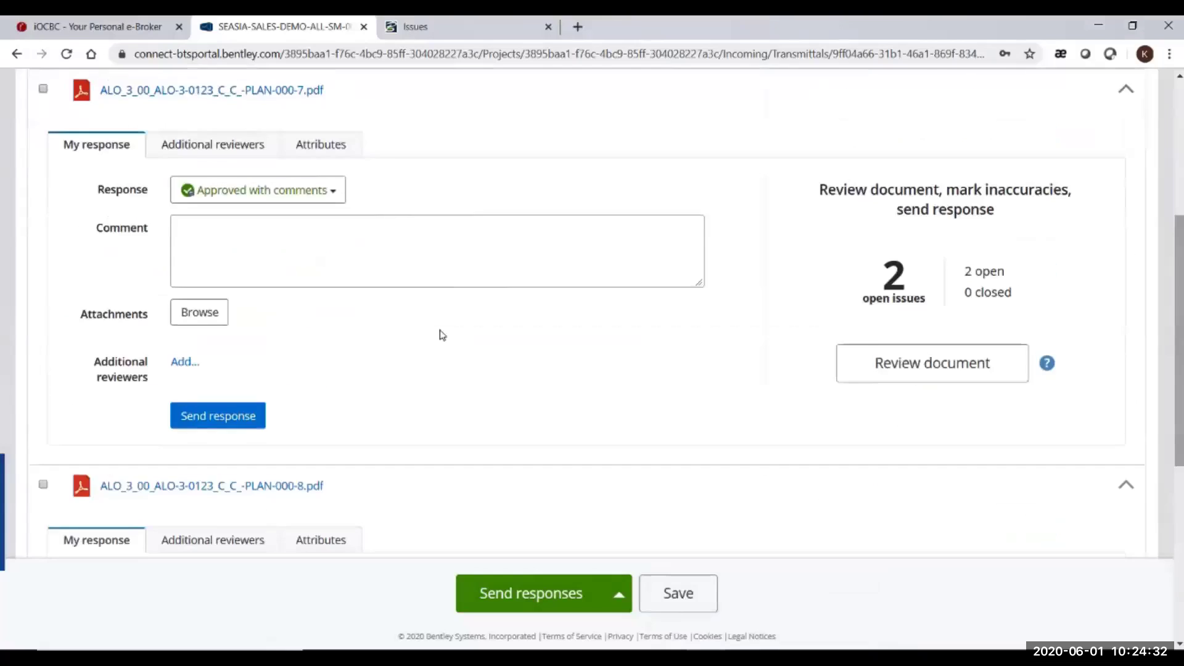
{"action": "scroll", "coordinate": [441, 334], "scroll_direction": "down", "scroll_amount": 3}
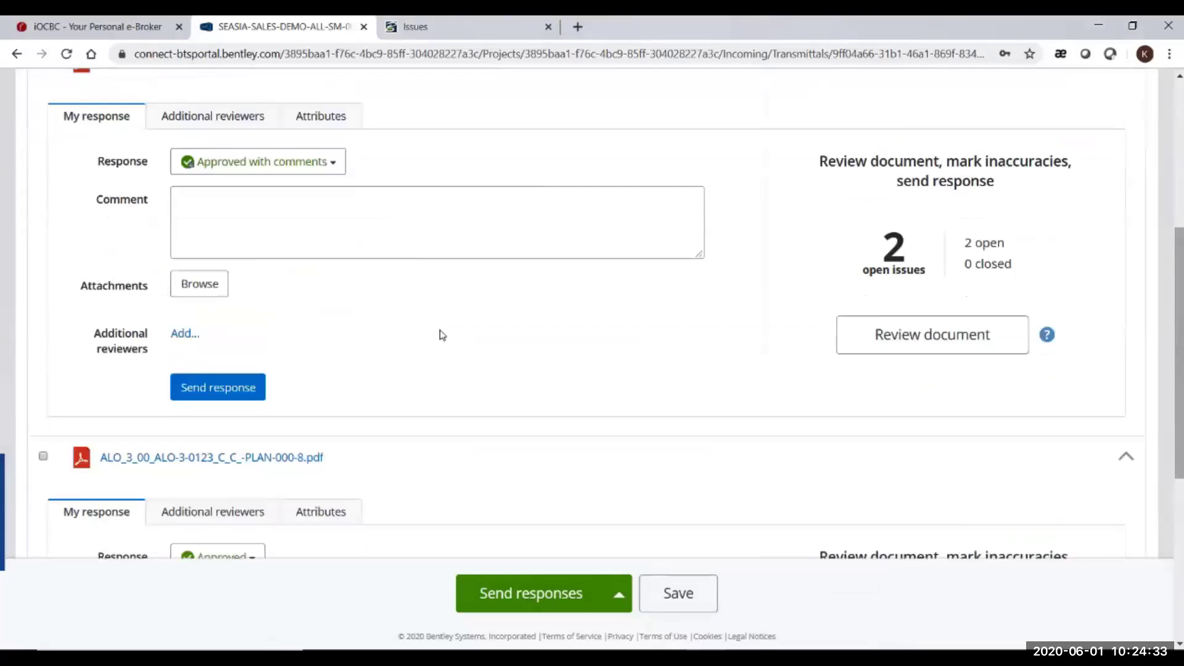
{"action": "left_click", "coordinate": [499, 593]}
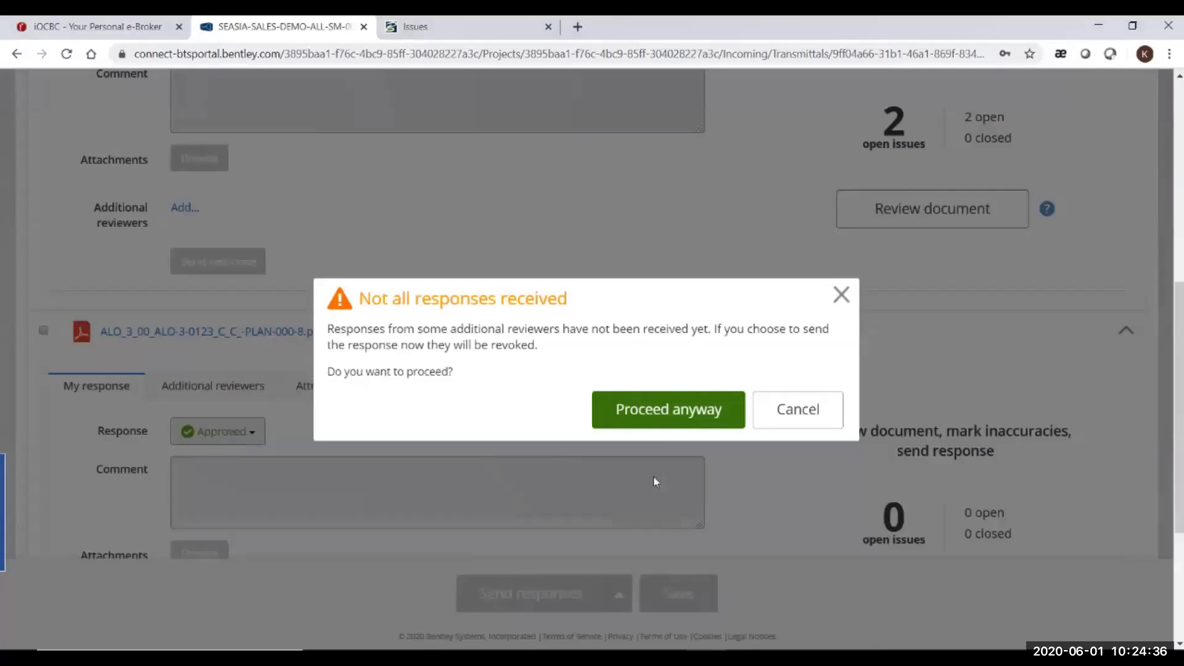
{"action": "left_click", "coordinate": [658, 421]}
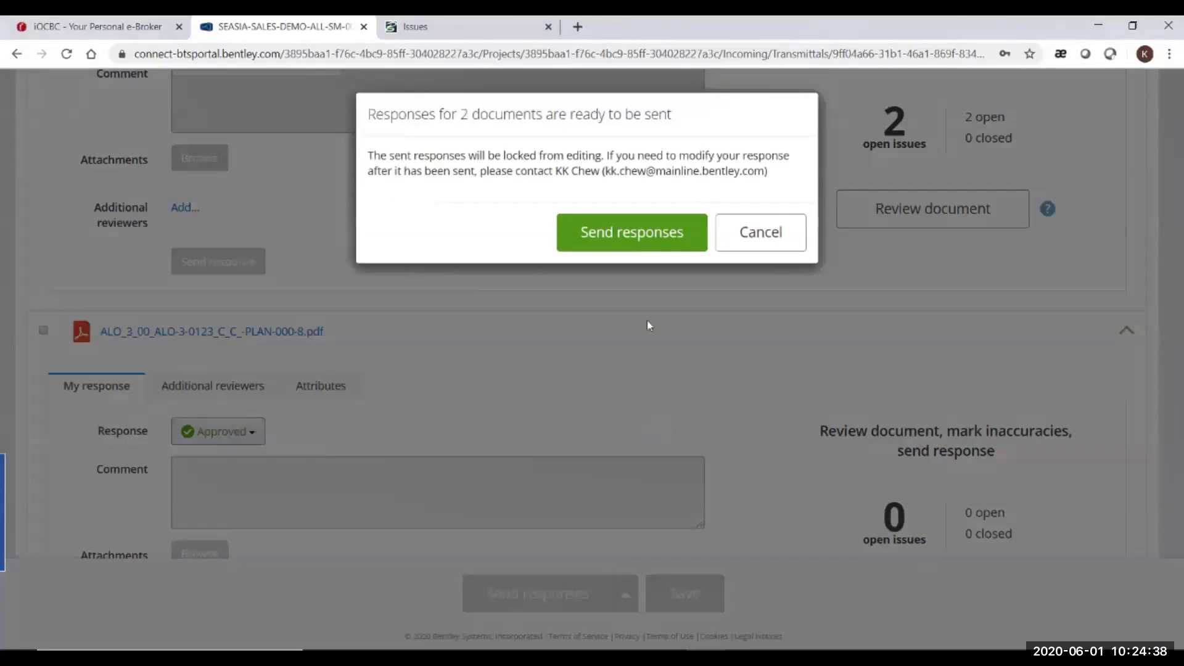
{"action": "left_click", "coordinate": [653, 242]}
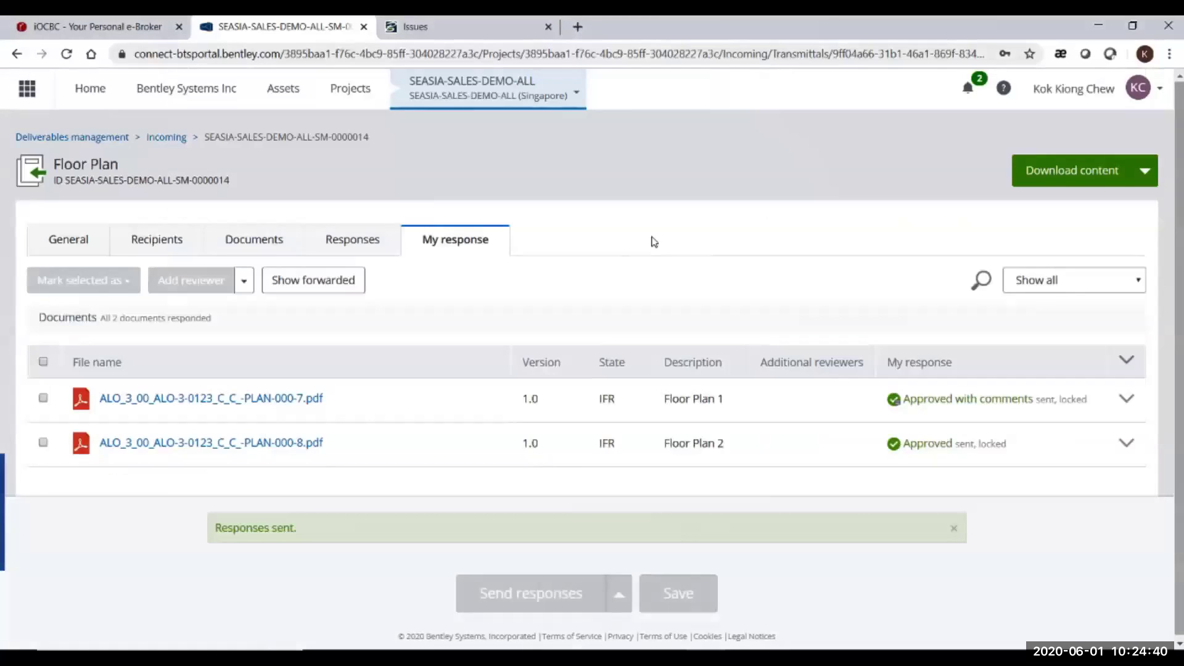